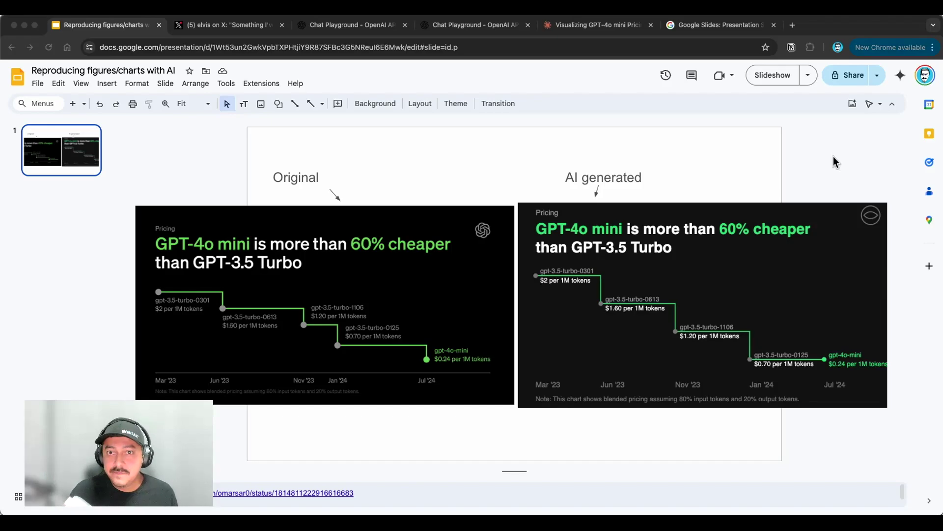
Scroll through the X thread past the GPT-4o mini pricing chart, the reproduction prompt and Claude screenshots
{"action": "left_click", "coordinate": [220, 24]}
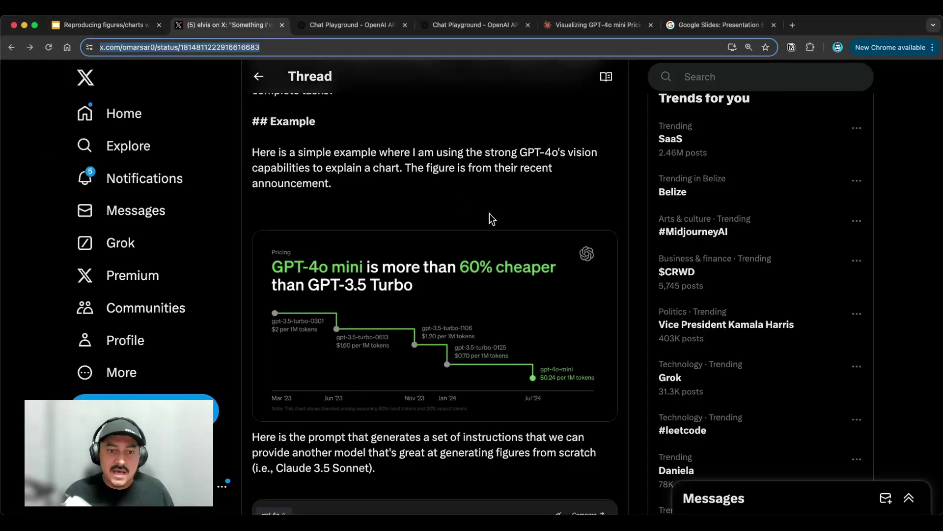
{"action": "scroll", "coordinate": [483, 208], "scroll_direction": "up", "scroll_amount": 4}
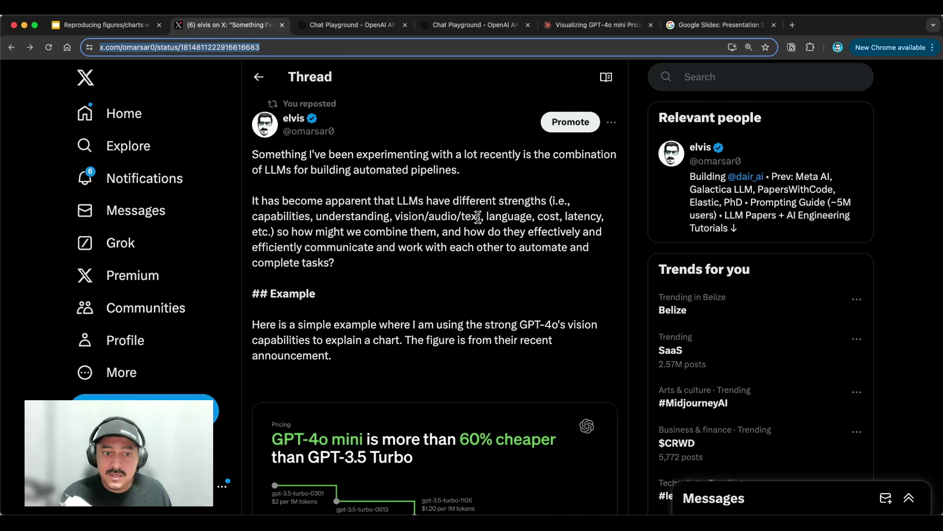
{"action": "scroll", "coordinate": [479, 216], "scroll_direction": "down", "scroll_amount": 1}
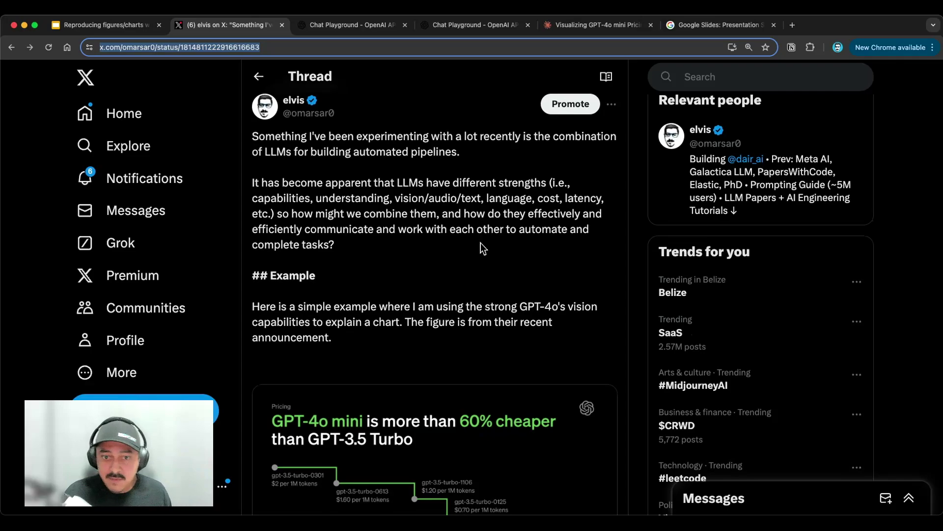
{"action": "scroll", "coordinate": [481, 243], "scroll_direction": "down", "scroll_amount": 1}
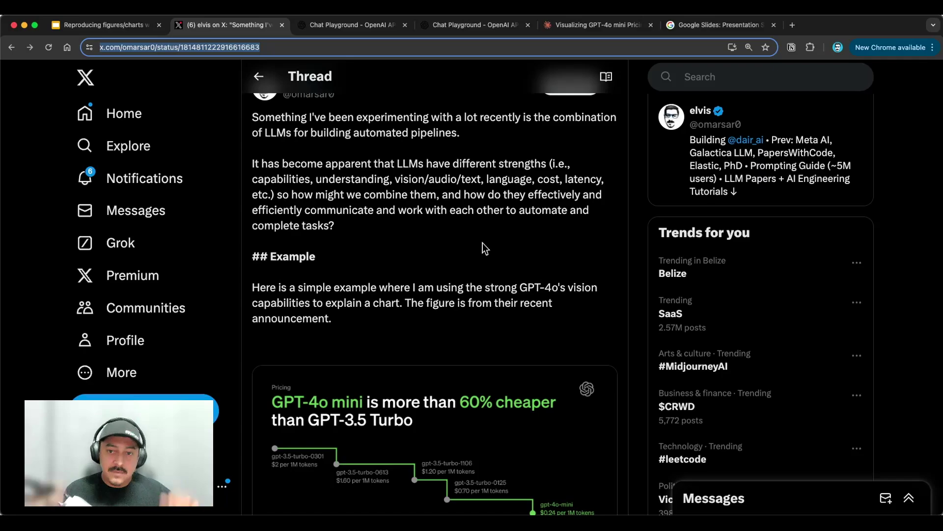
{"action": "scroll", "coordinate": [484, 243], "scroll_direction": "down", "scroll_amount": 5}
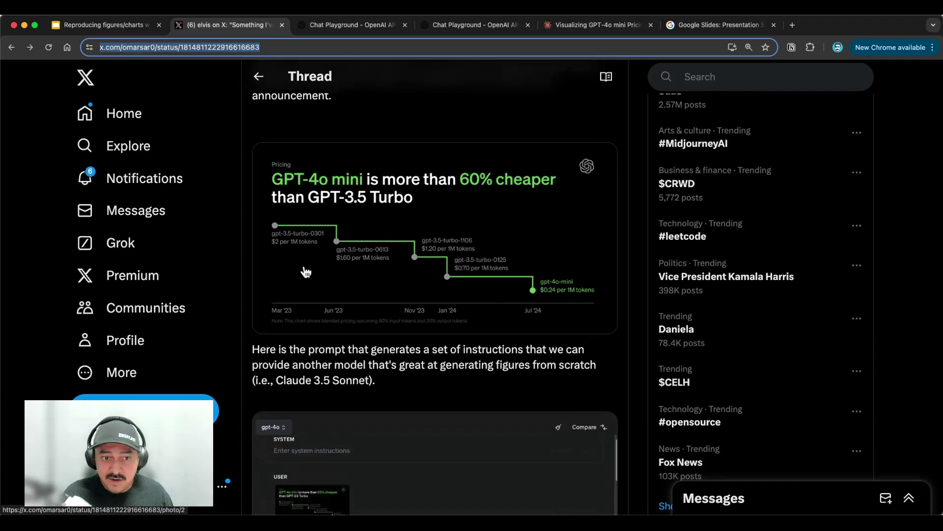
{"action": "scroll", "coordinate": [529, 192], "scroll_direction": "down", "scroll_amount": 2}
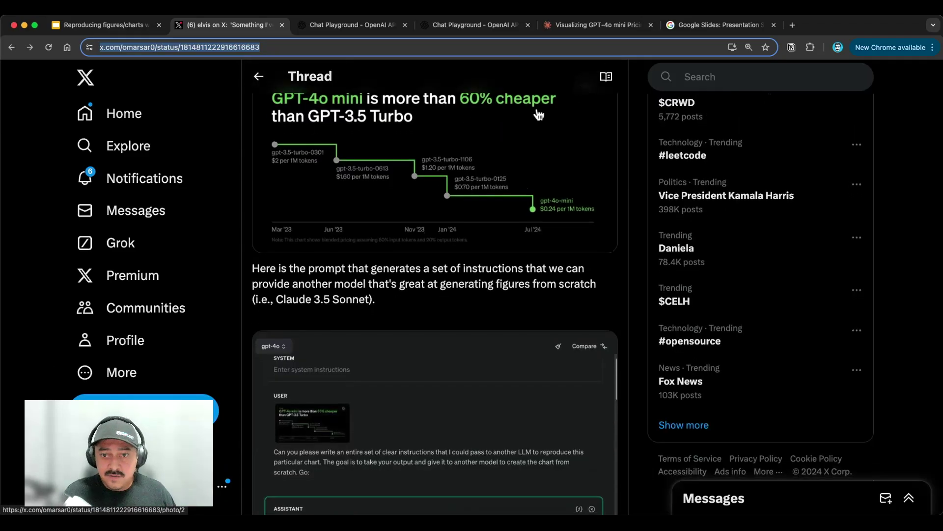
{"action": "scroll", "coordinate": [590, 227], "scroll_direction": "up", "scroll_amount": 1}
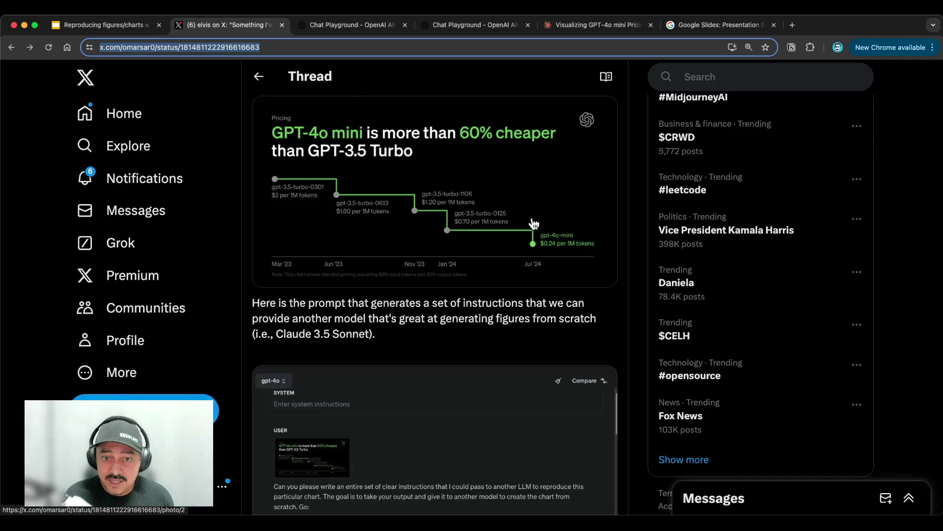
{"action": "scroll", "coordinate": [558, 196], "scroll_direction": "down", "scroll_amount": 3}
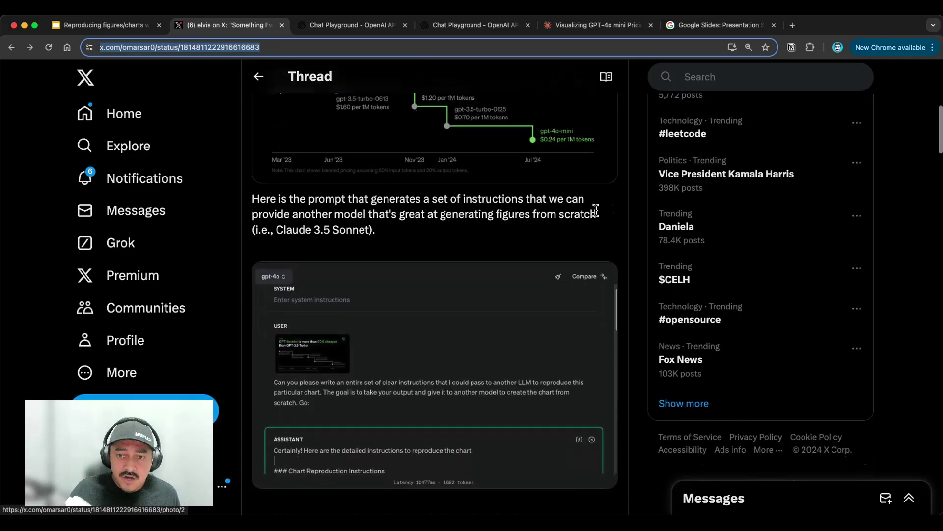
{"action": "scroll", "coordinate": [596, 209], "scroll_direction": "up", "scroll_amount": 2}
{"action": "scroll", "coordinate": [569, 216], "scroll_direction": "up", "scroll_amount": 1}
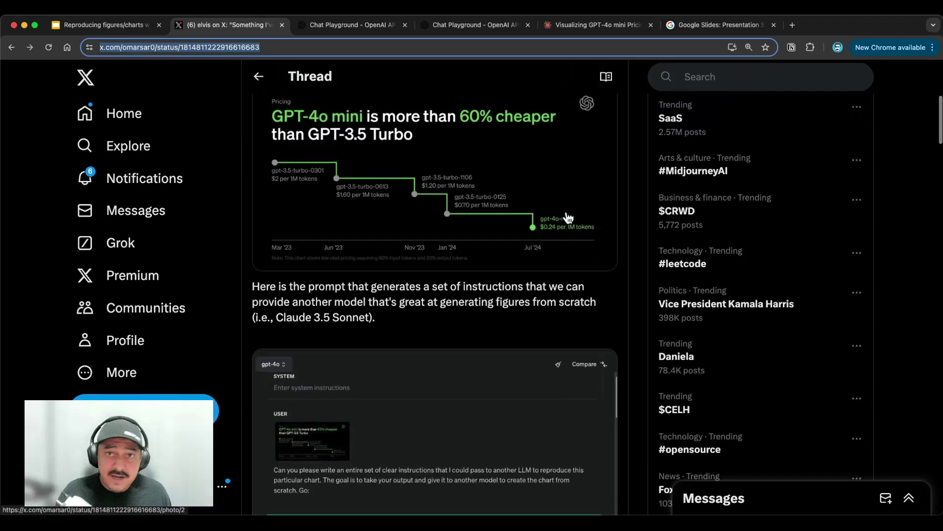
{"action": "scroll", "coordinate": [568, 217], "scroll_direction": "up", "scroll_amount": 1}
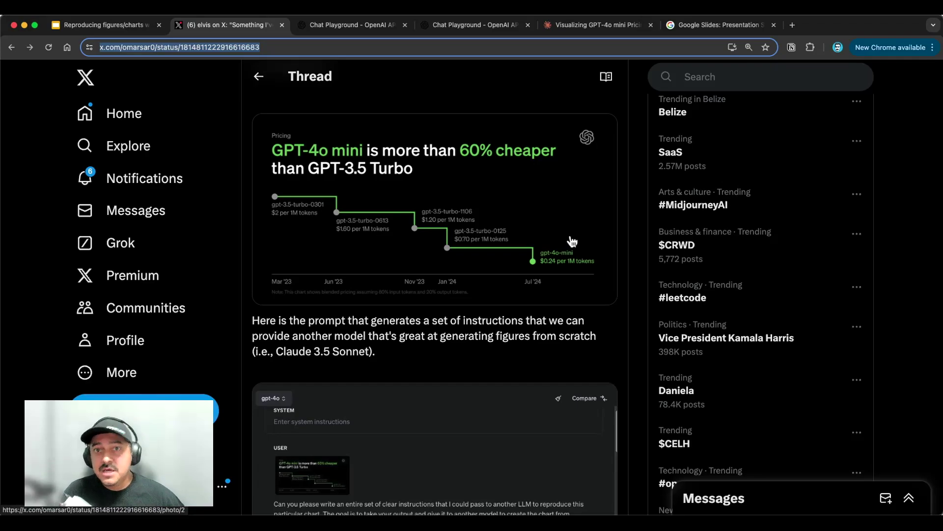
{"action": "scroll", "coordinate": [572, 241], "scroll_direction": "down", "scroll_amount": 5}
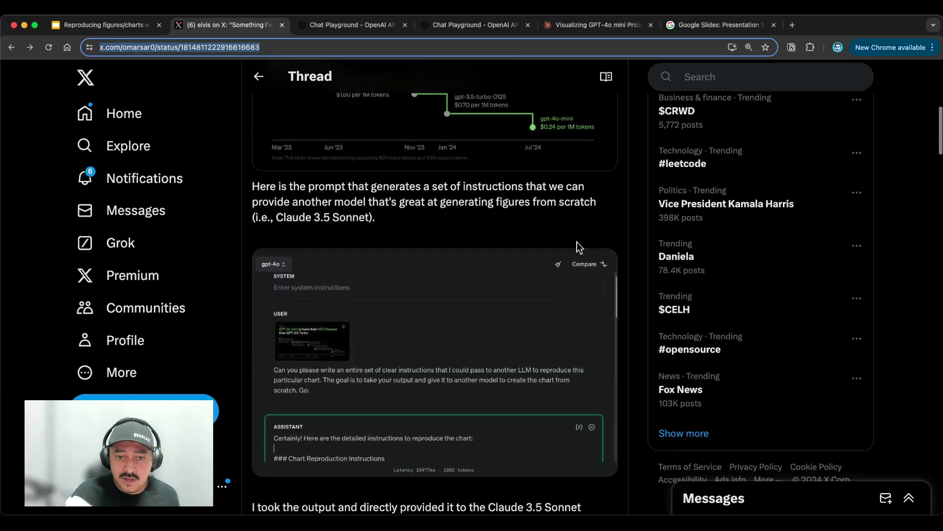
{"action": "scroll", "coordinate": [422, 242], "scroll_direction": "down", "scroll_amount": 4}
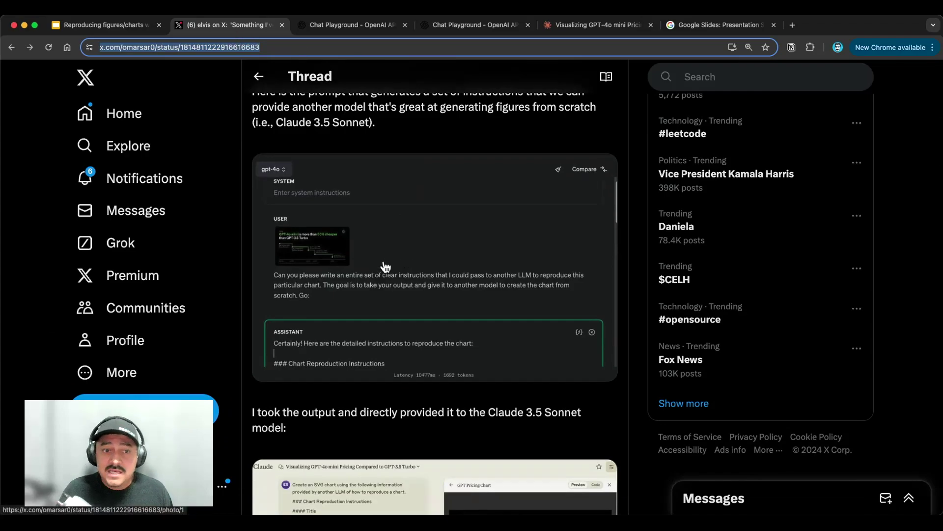
{"action": "left_click", "coordinate": [342, 28]}
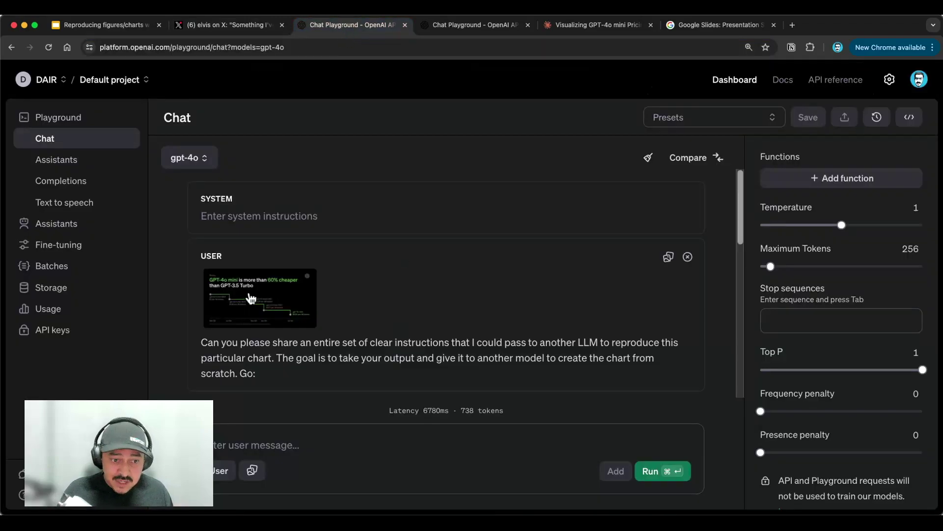
Switch the Playground chat's model to gpt-4o-mini
{"action": "left_click", "coordinate": [189, 157]}
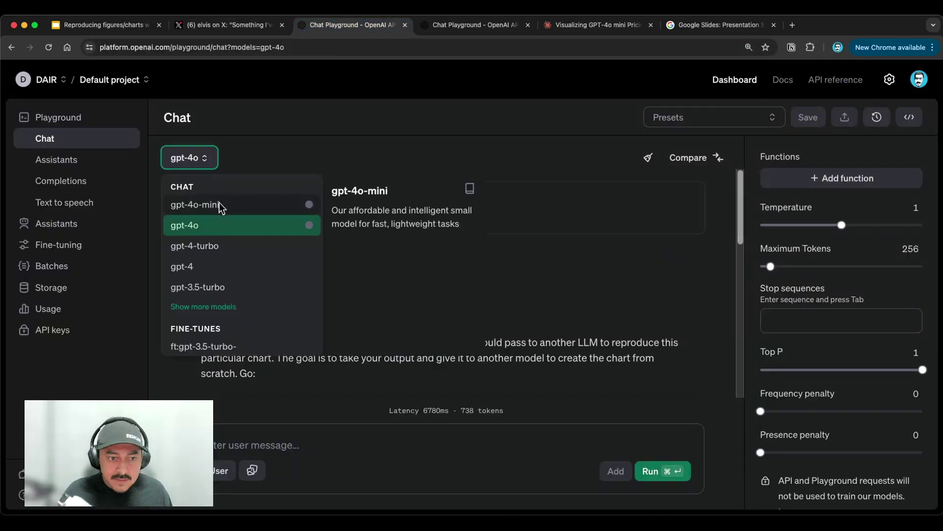
{"action": "left_click", "coordinate": [221, 205]}
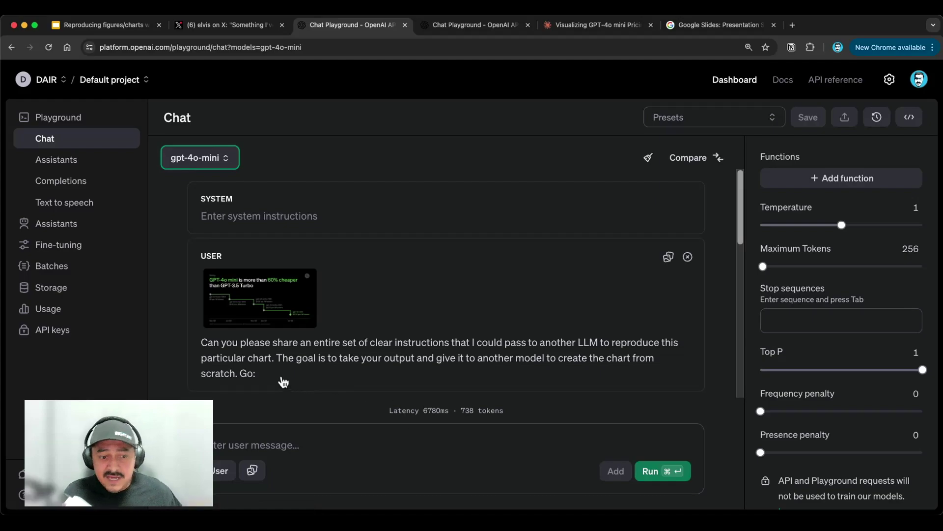
{"action": "left_click_drag", "start_coordinate": [273, 378], "coordinate": [205, 351]}
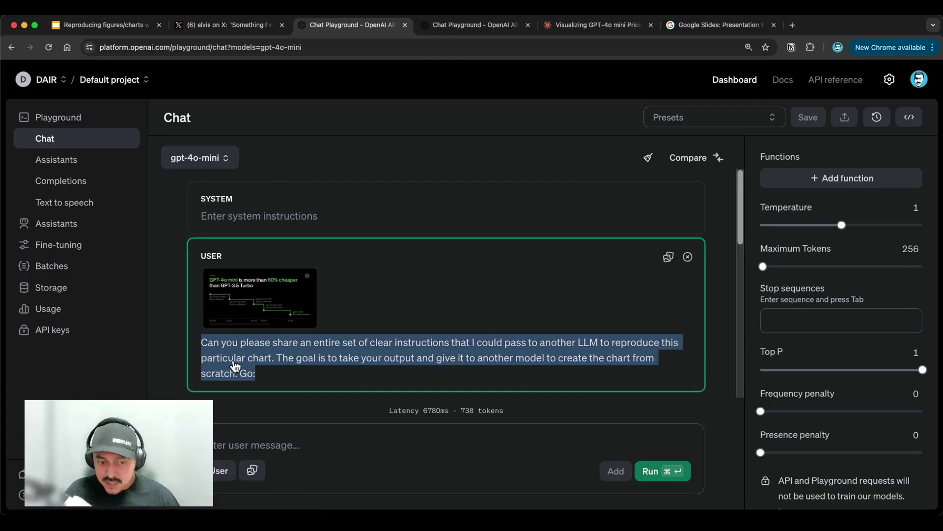
{"action": "left_click", "coordinate": [279, 376]}
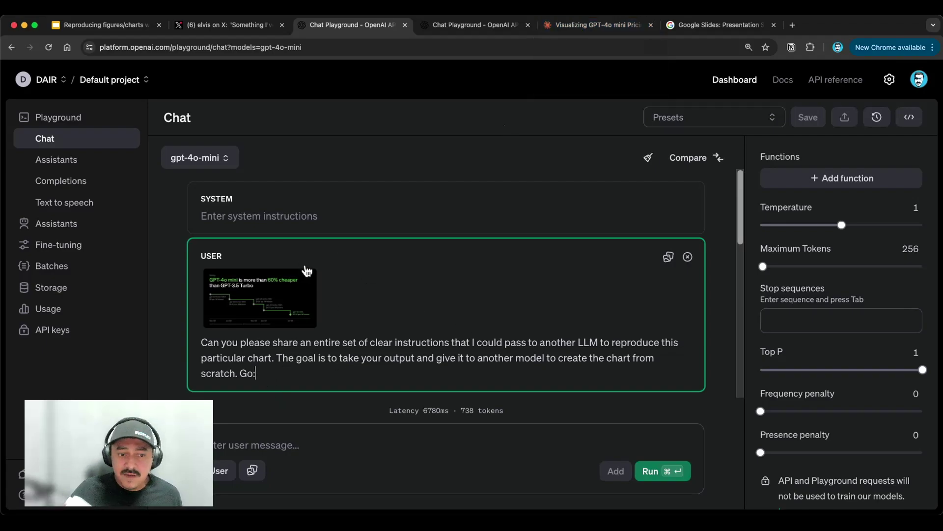
Run the chart-reproduction prompt and review gpt-4o-mini's instructions
{"action": "left_click", "coordinate": [678, 471]}
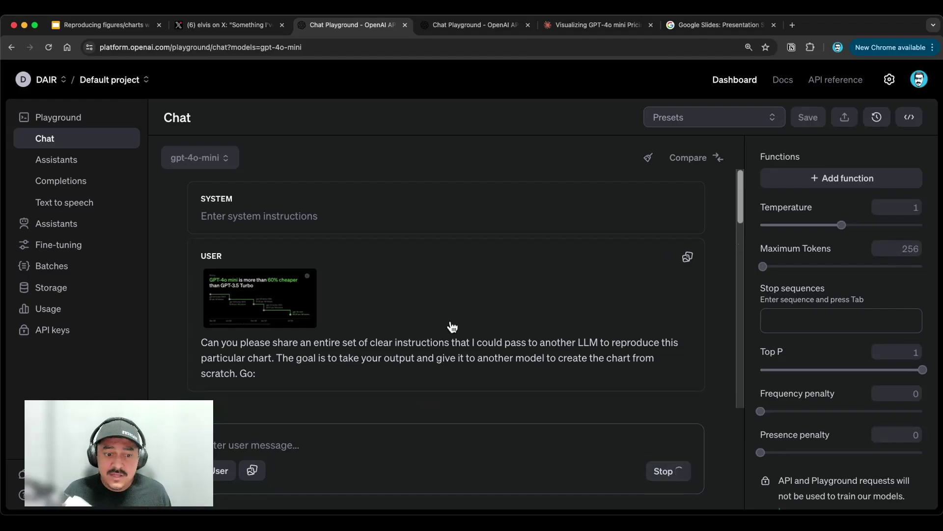
{"action": "scroll", "coordinate": [451, 327], "scroll_direction": "down", "scroll_amount": 10}
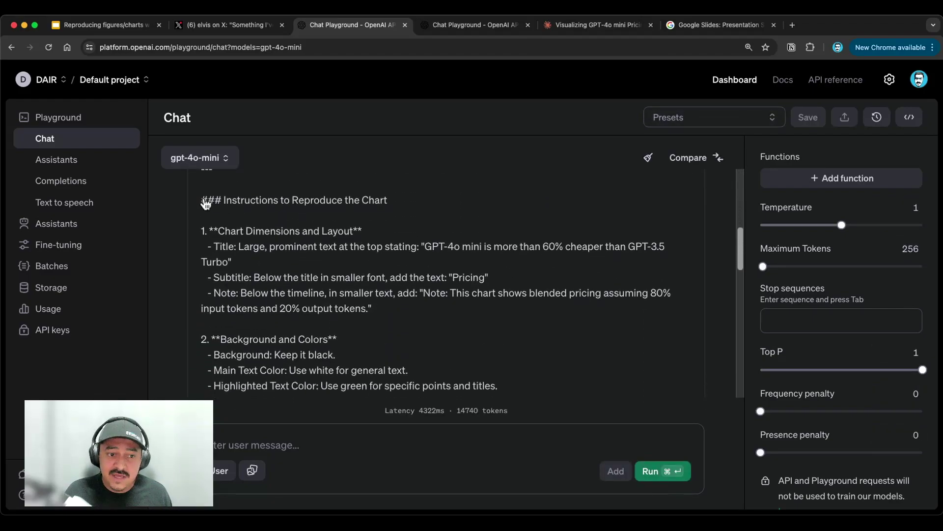
{"action": "left_click", "coordinate": [590, 29]}
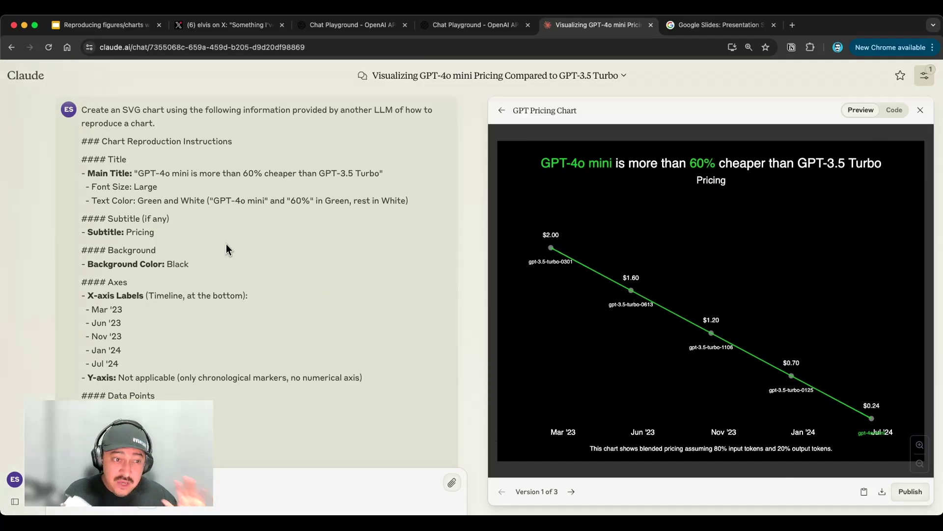
Compare gpt-4o-mini's instructions with Claude's first chart preview and the original X chart
{"action": "scroll", "coordinate": [224, 242], "scroll_direction": "down", "scroll_amount": 1}
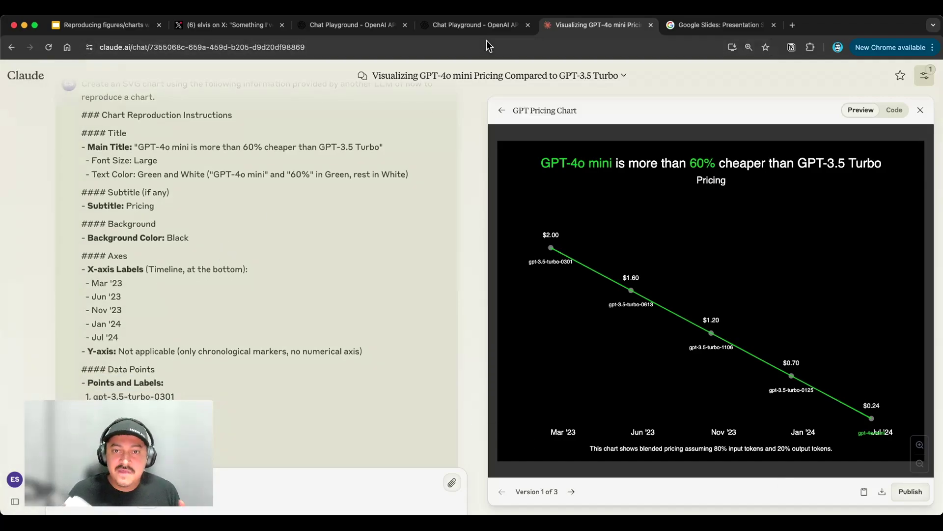
{"action": "left_click", "coordinate": [307, 29]}
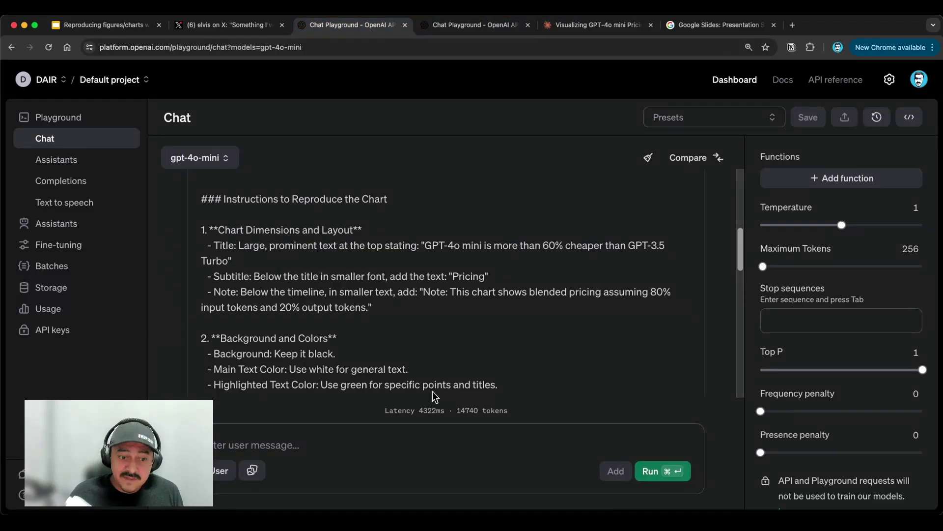
{"action": "scroll", "coordinate": [375, 318], "scroll_direction": "up", "scroll_amount": 7}
{"action": "scroll", "coordinate": [376, 319], "scroll_direction": "down", "scroll_amount": 3}
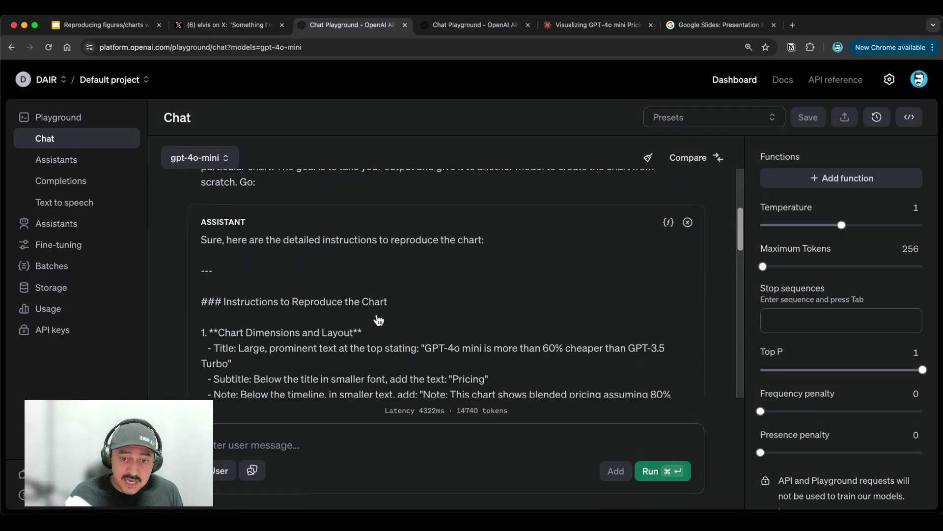
{"action": "scroll", "coordinate": [377, 321], "scroll_direction": "up", "scroll_amount": 6}
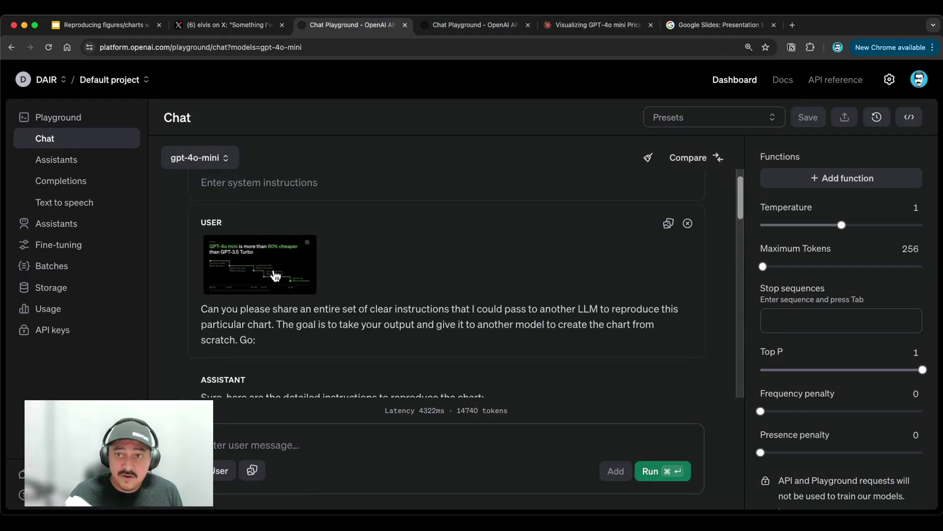
{"action": "left_click", "coordinate": [576, 27]}
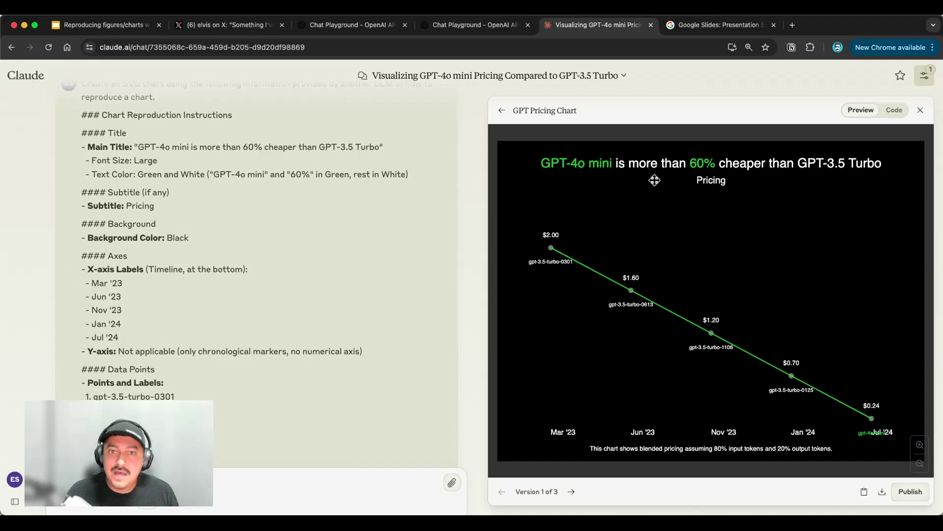
{"action": "left_click", "coordinate": [231, 24]}
{"action": "scroll", "coordinate": [443, 289], "scroll_direction": "down", "scroll_amount": 1}
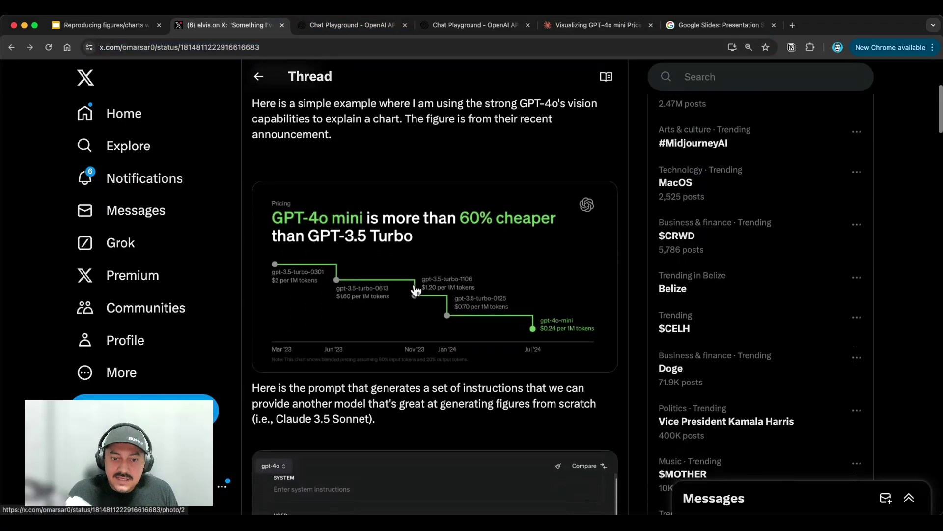
{"action": "left_click", "coordinate": [289, 270]}
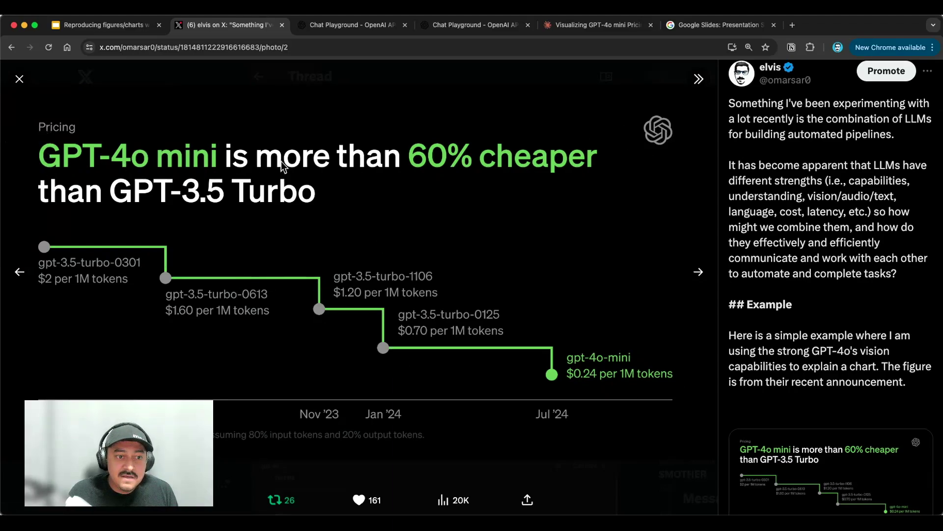
{"action": "key", "text": "super+5"}
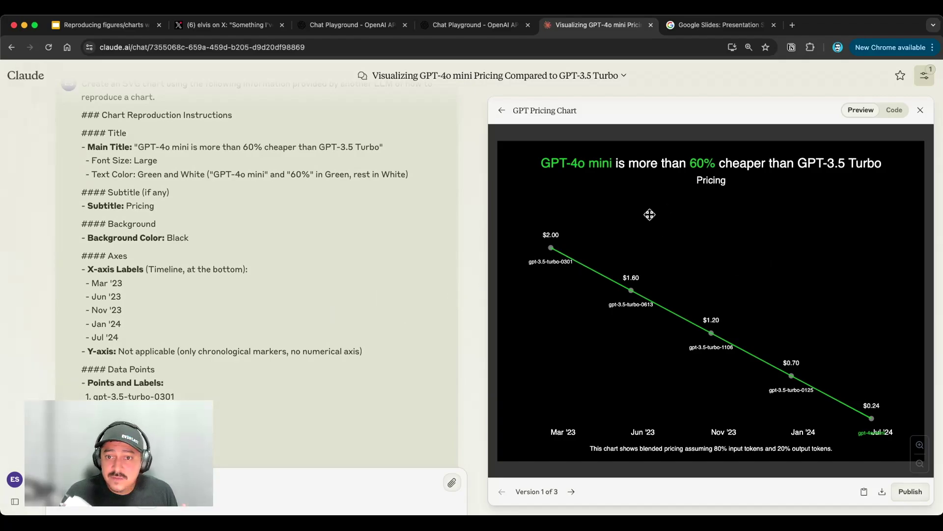
{"action": "left_click", "coordinate": [894, 110]}
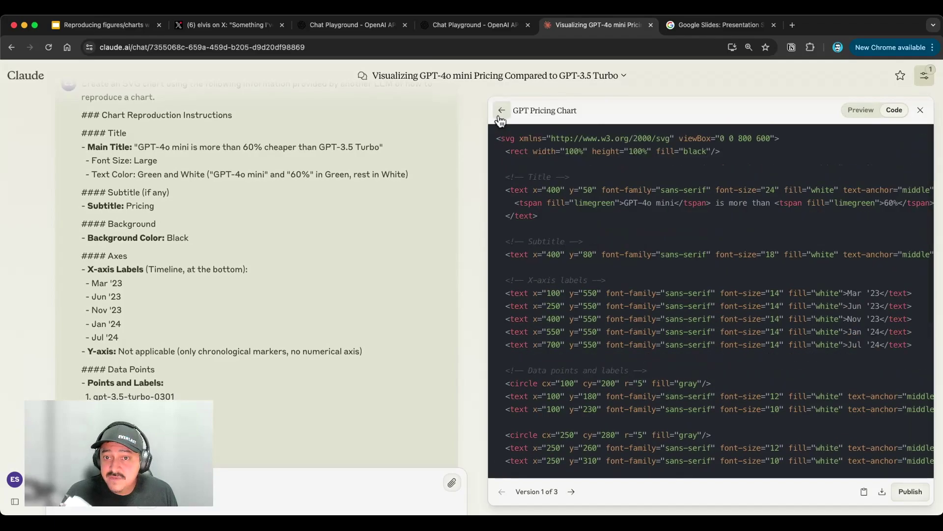
{"action": "left_click", "coordinate": [501, 111]}
{"action": "left_click", "coordinate": [556, 189]}
{"action": "left_click", "coordinate": [500, 491]}
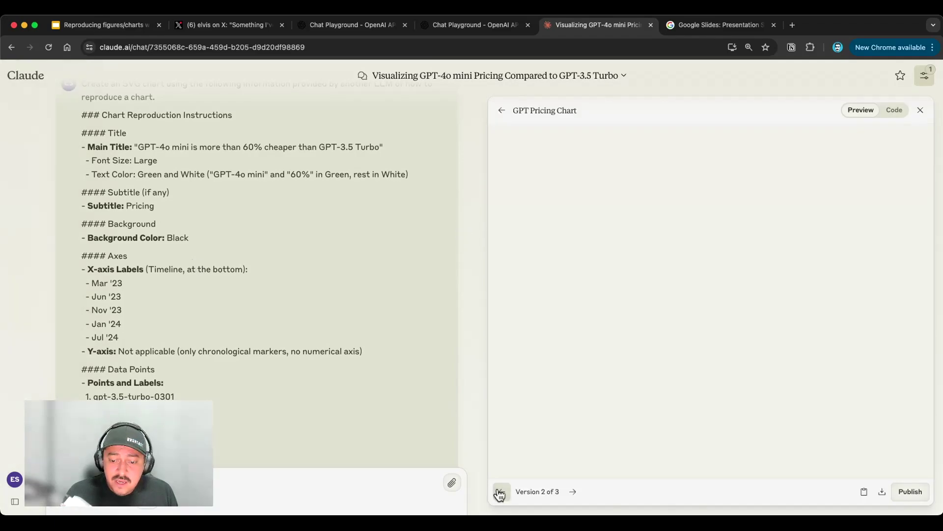
{"action": "left_click", "coordinate": [497, 490]}
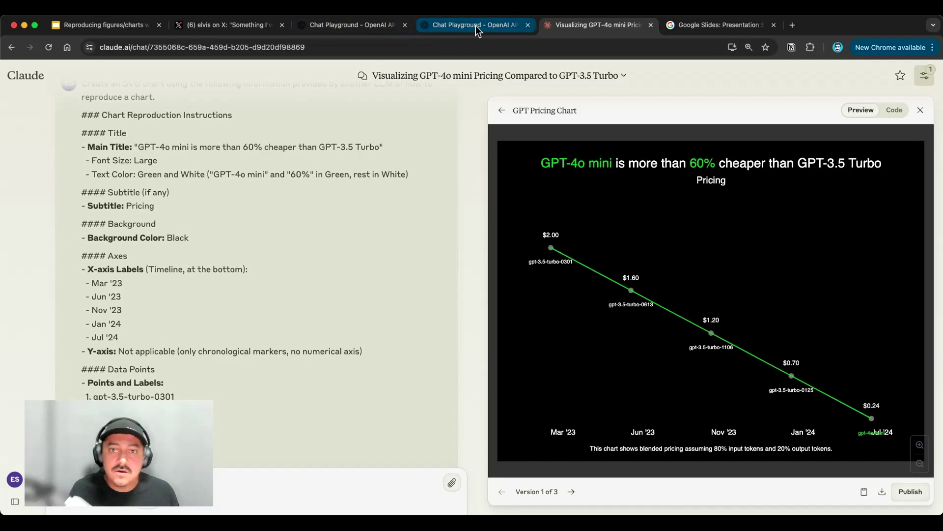
Switch Claude's chart artifact to Version 2, the stepped-line chart
{"action": "scroll", "coordinate": [365, 260], "scroll_direction": "down", "scroll_amount": 10}
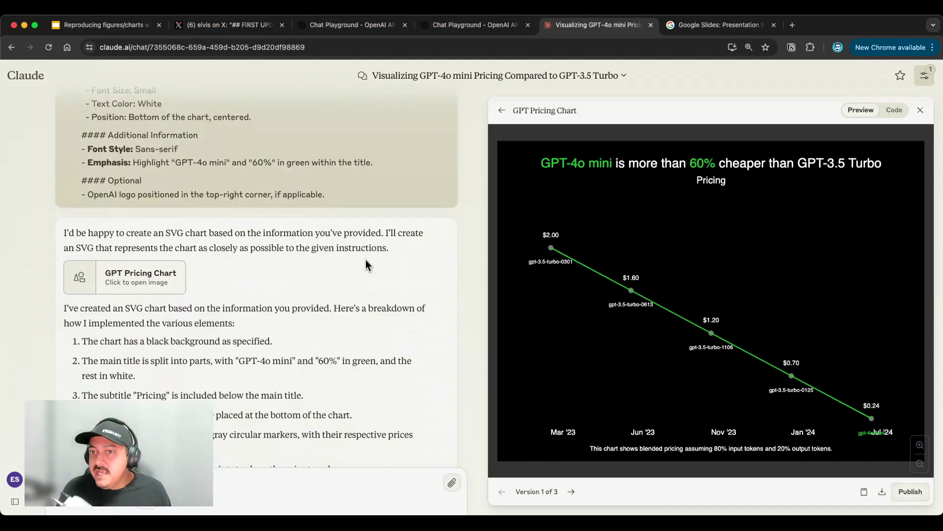
{"action": "scroll", "coordinate": [317, 271], "scroll_direction": "down", "scroll_amount": 1}
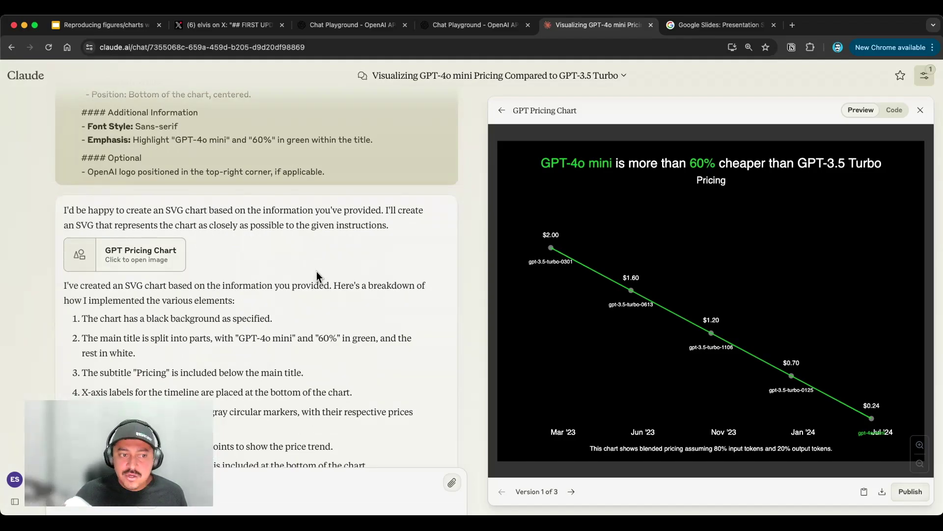
{"action": "scroll", "coordinate": [316, 275], "scroll_direction": "down", "scroll_amount": 15}
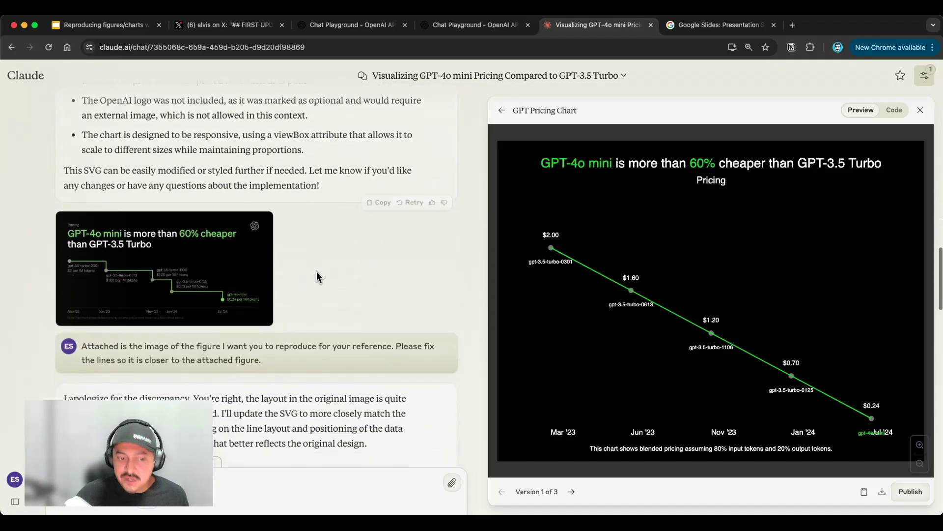
{"action": "scroll", "coordinate": [316, 275], "scroll_direction": "up", "scroll_amount": 2}
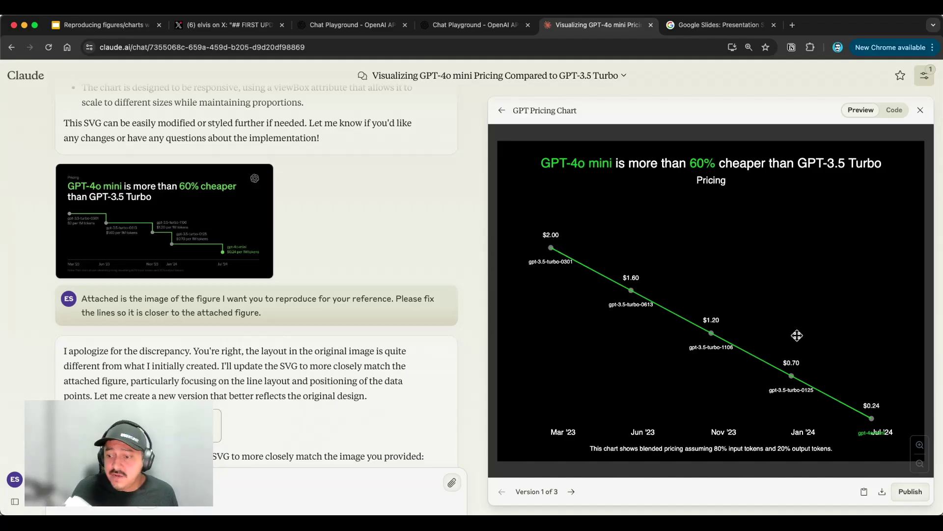
{"action": "left_click", "coordinate": [571, 491]}
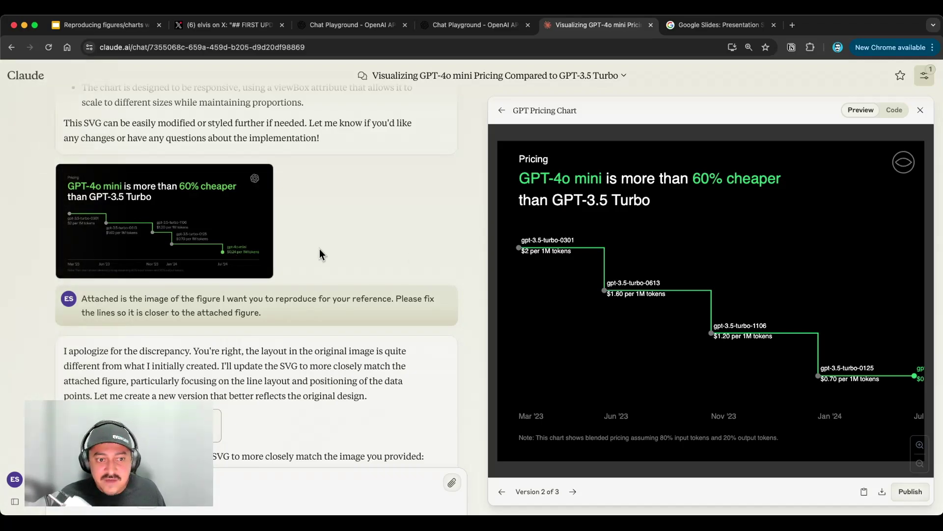
Scroll further through Claude's response for the stepped-line chart
{"action": "scroll", "coordinate": [290, 210], "scroll_direction": "down", "scroll_amount": 3}
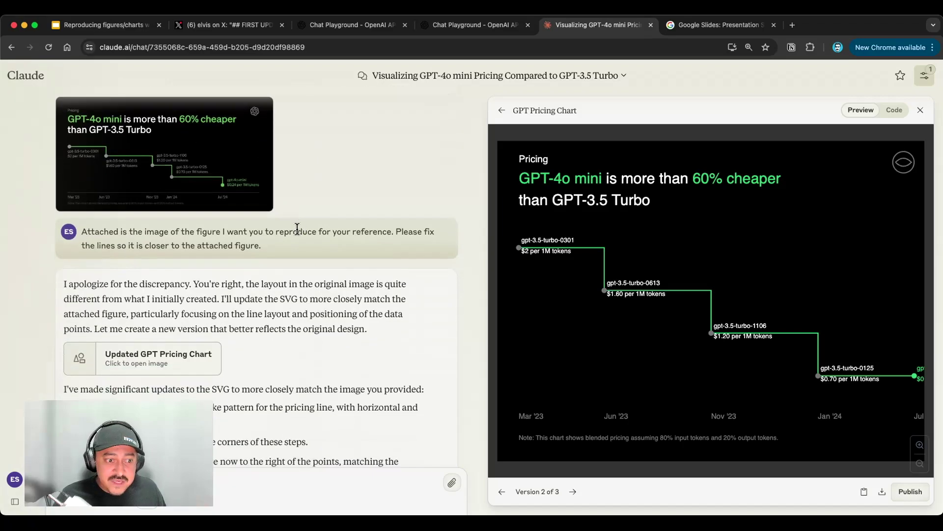
{"action": "scroll", "coordinate": [299, 237], "scroll_direction": "down", "scroll_amount": 2}
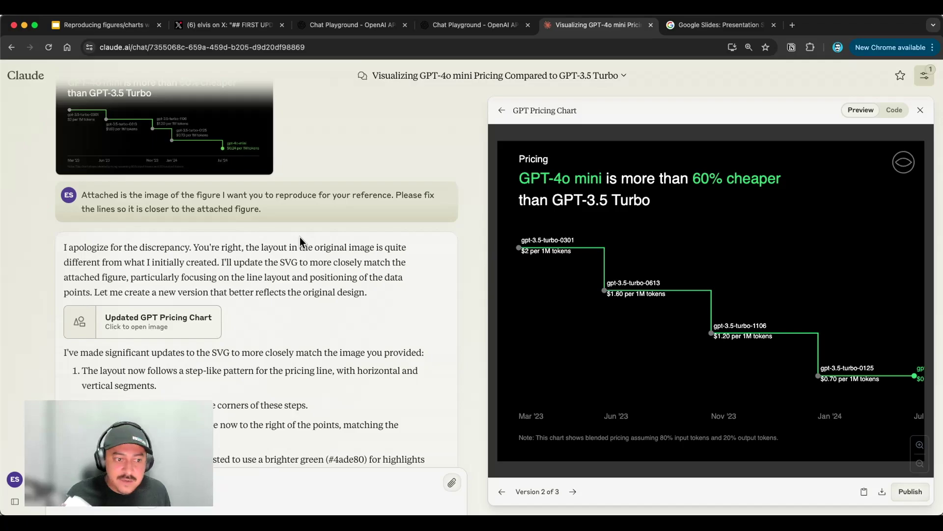
{"action": "scroll", "coordinate": [299, 237], "scroll_direction": "down", "scroll_amount": 2}
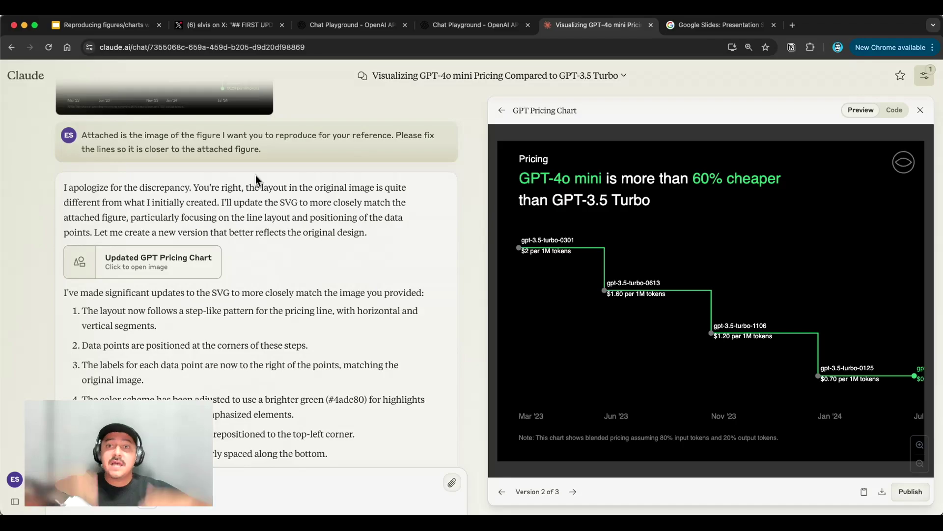
{"action": "scroll", "coordinate": [256, 182], "scroll_direction": "down", "scroll_amount": 10}
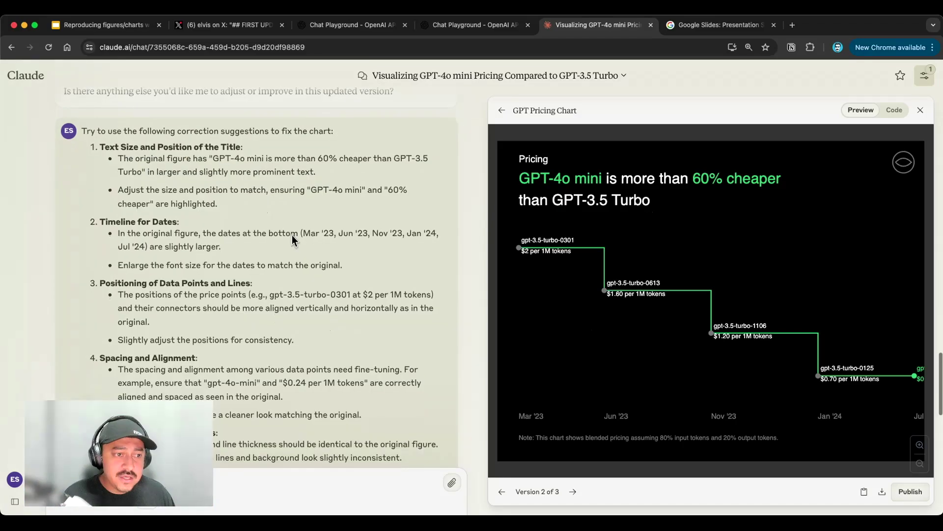
{"action": "left_click", "coordinate": [473, 29]}
After rechecking Claude's chart, choose gpt-4o-mini as the figure-comparison chat's model
{"action": "scroll", "coordinate": [415, 278], "scroll_direction": "up", "scroll_amount": 5}
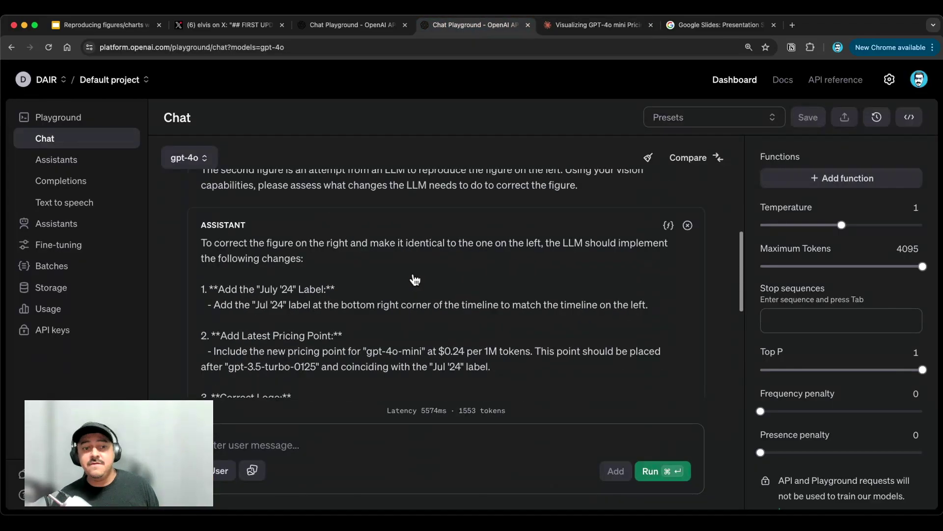
{"action": "scroll", "coordinate": [414, 279], "scroll_direction": "up", "scroll_amount": 4}
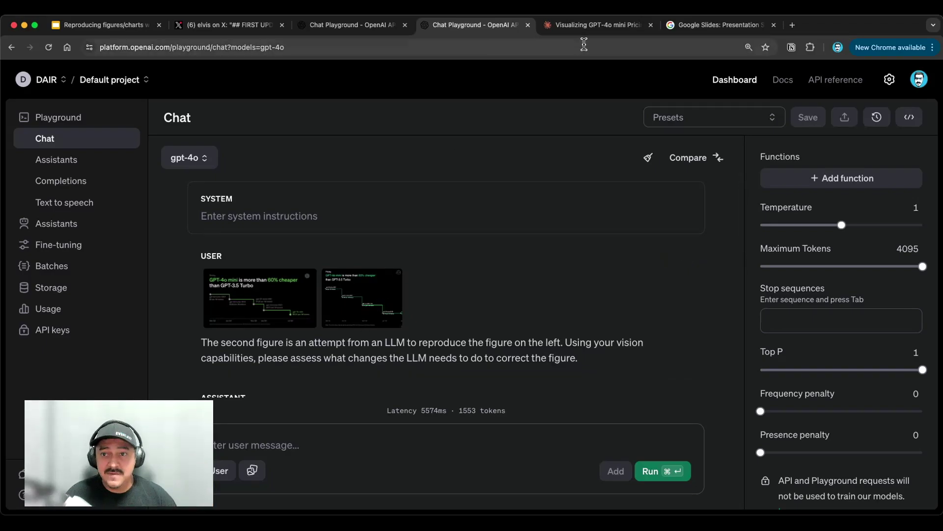
{"action": "left_click", "coordinate": [594, 25]}
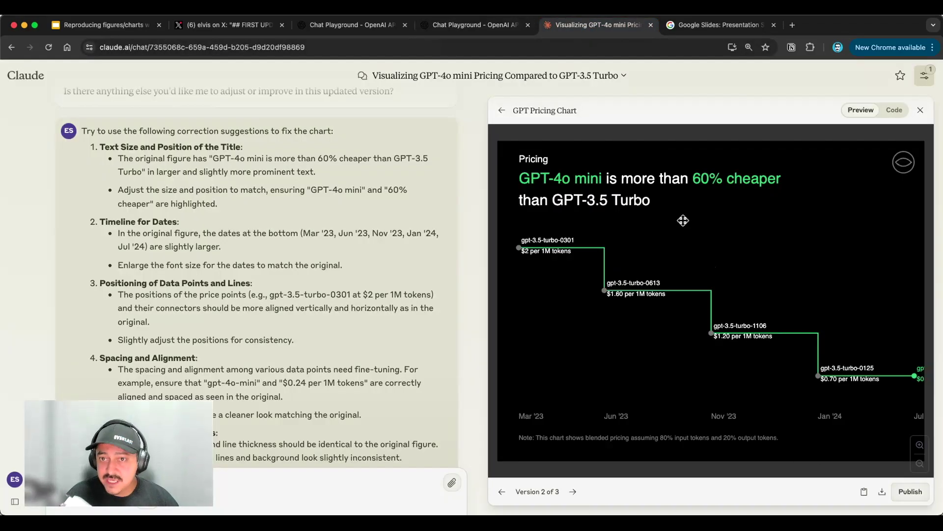
{"action": "left_click", "coordinate": [474, 25]}
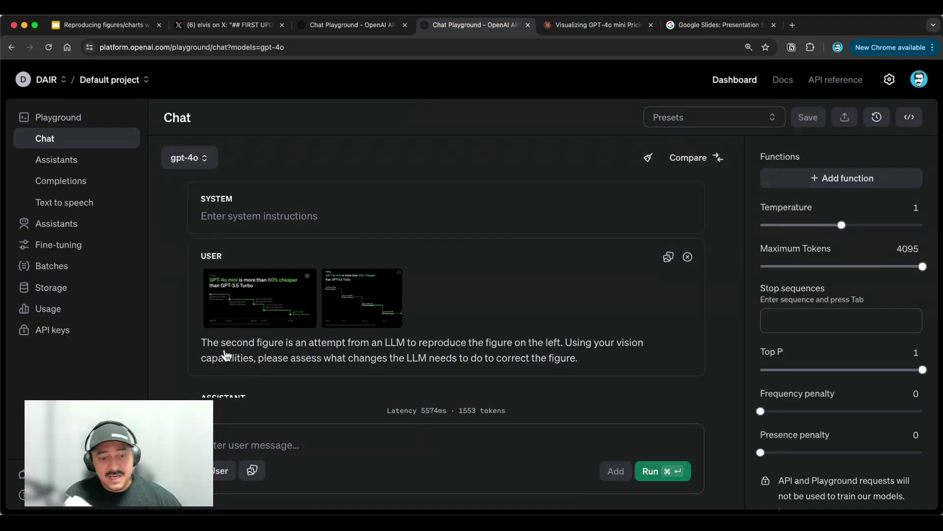
{"action": "scroll", "coordinate": [219, 350], "scroll_direction": "down", "scroll_amount": 1}
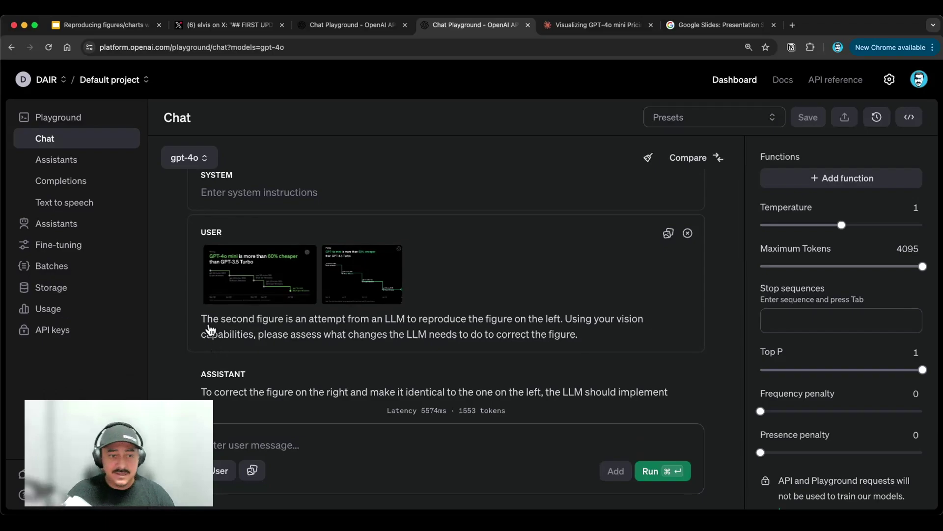
{"action": "left_click", "coordinate": [202, 158]}
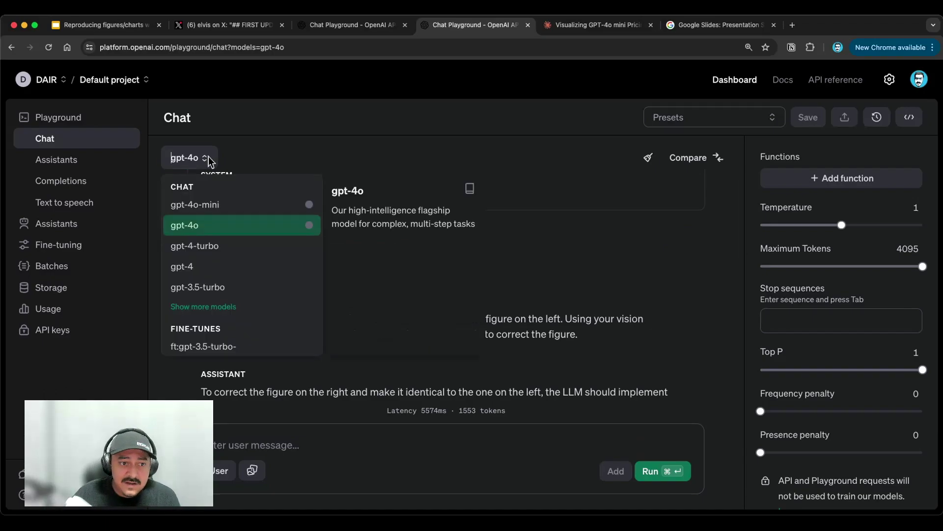
{"action": "left_click", "coordinate": [241, 202]}
{"action": "scroll", "coordinate": [686, 377], "scroll_direction": "up", "scroll_amount": 1}
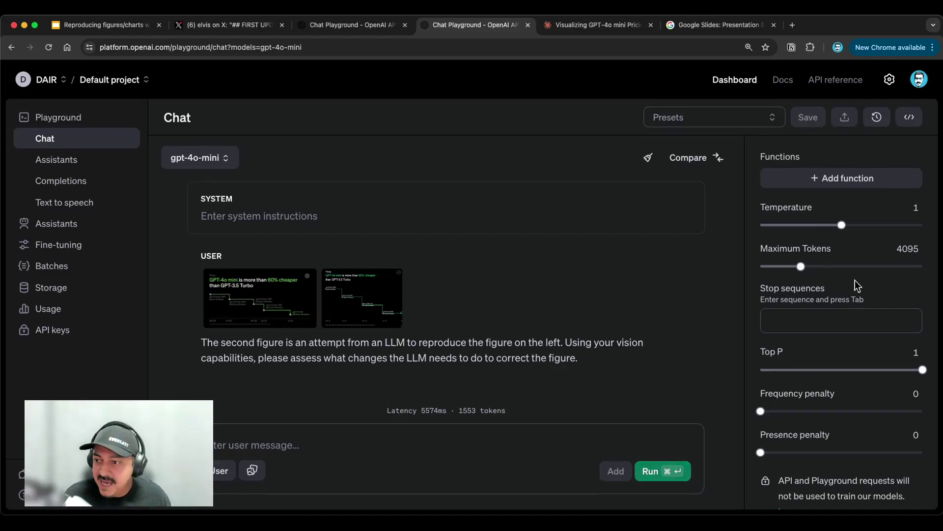
Raise maximum tokens to 11399 and run the two-chart correction request with gpt-4o-mini
{"action": "left_click_drag", "start_coordinate": [801, 266], "coordinate": [873, 266]}
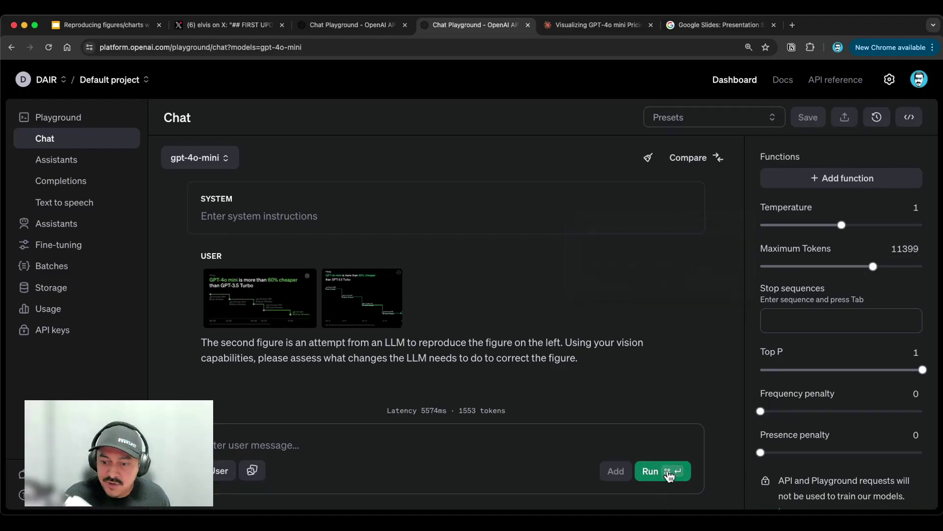
{"action": "left_click", "coordinate": [669, 471]}
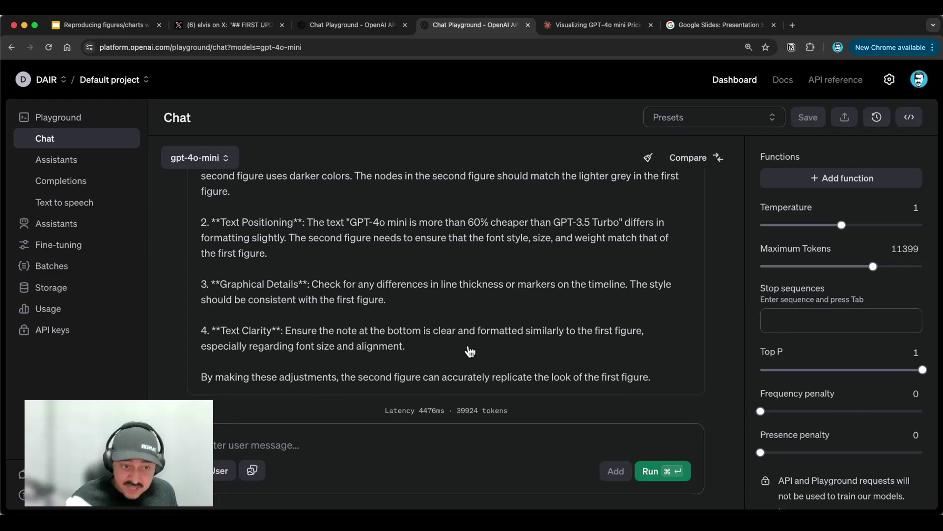
{"action": "scroll", "coordinate": [461, 344], "scroll_direction": "up", "scroll_amount": 5}
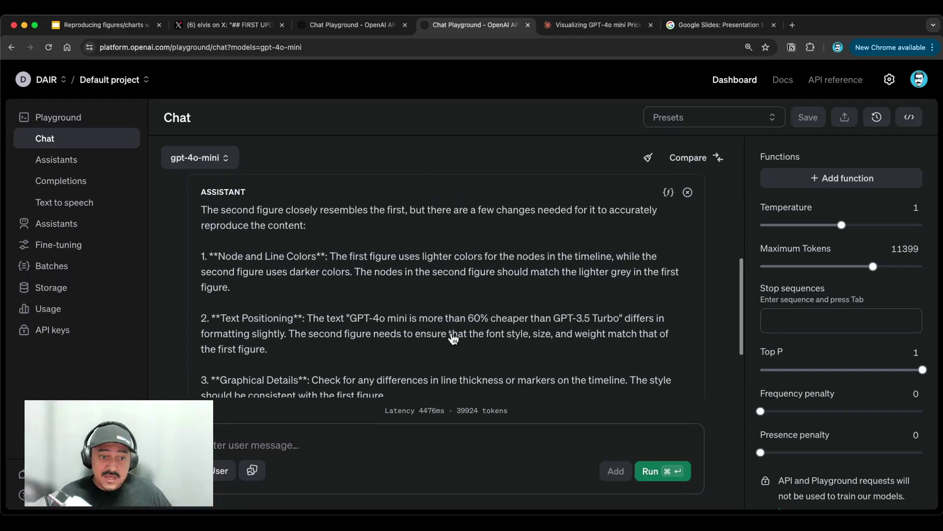
{"action": "scroll", "coordinate": [377, 313], "scroll_direction": "down", "scroll_amount": 1}
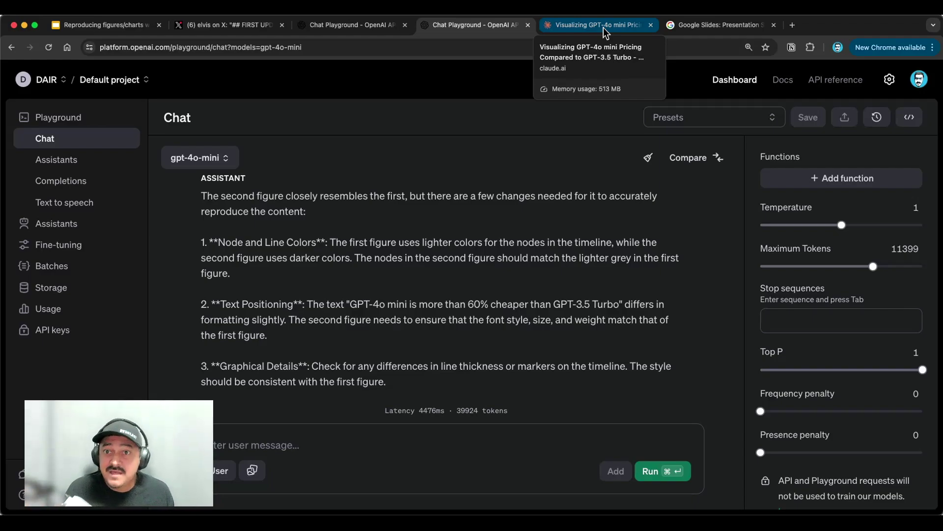
Compare gpt-4o-mini's suggested fixes against the Claude chart and the reproduction-instructions chat
{"action": "left_click", "coordinate": [603, 27]}
{"action": "left_click", "coordinate": [474, 27]}
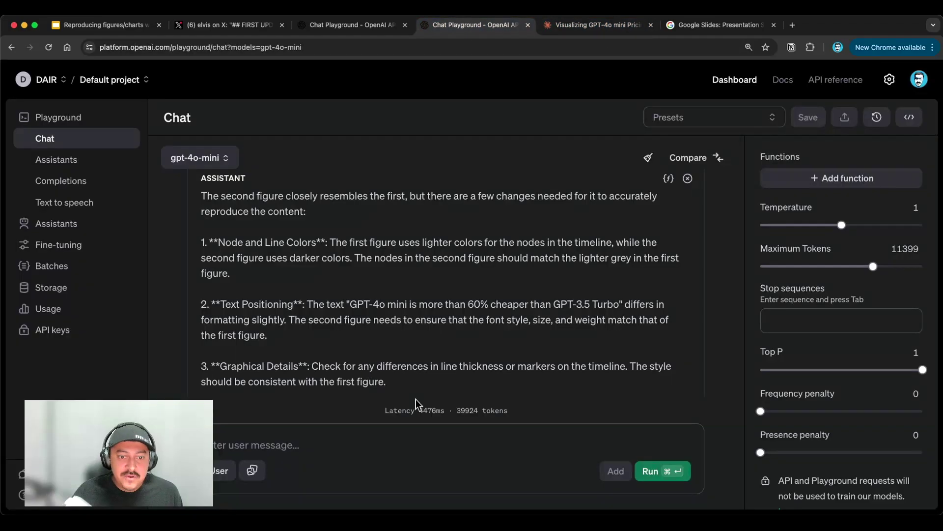
{"action": "scroll", "coordinate": [374, 245], "scroll_direction": "down", "scroll_amount": 1}
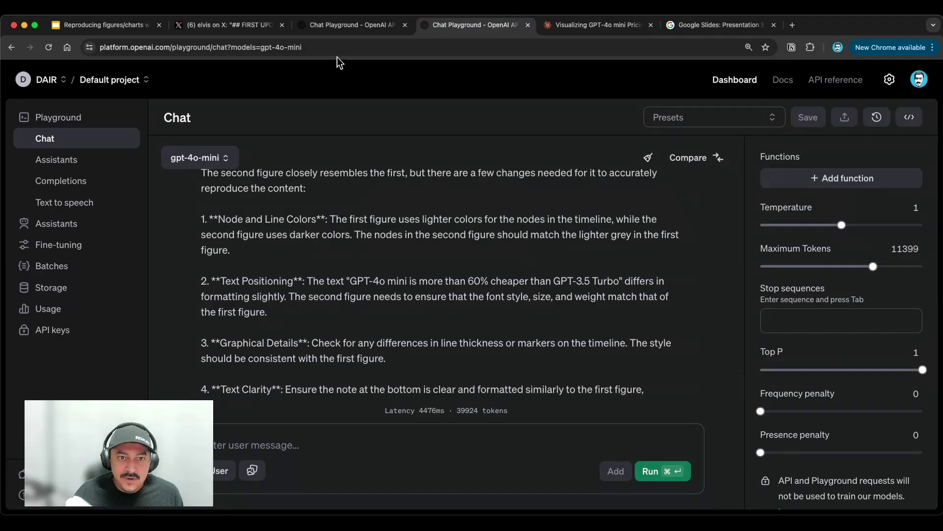
{"action": "left_click", "coordinate": [344, 27]}
{"action": "scroll", "coordinate": [290, 366], "scroll_direction": "down", "scroll_amount": 3}
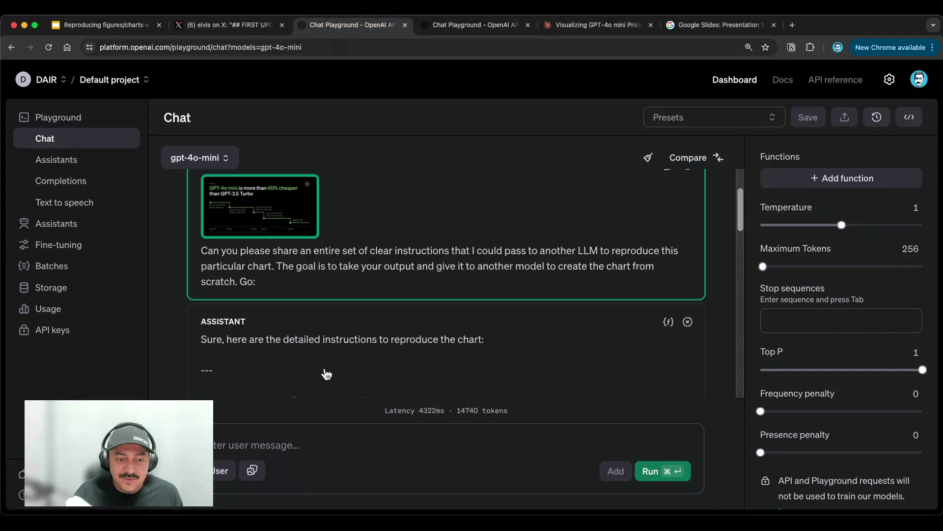
{"action": "scroll", "coordinate": [327, 373], "scroll_direction": "down", "scroll_amount": 3}
{"action": "left_click", "coordinate": [474, 25]}
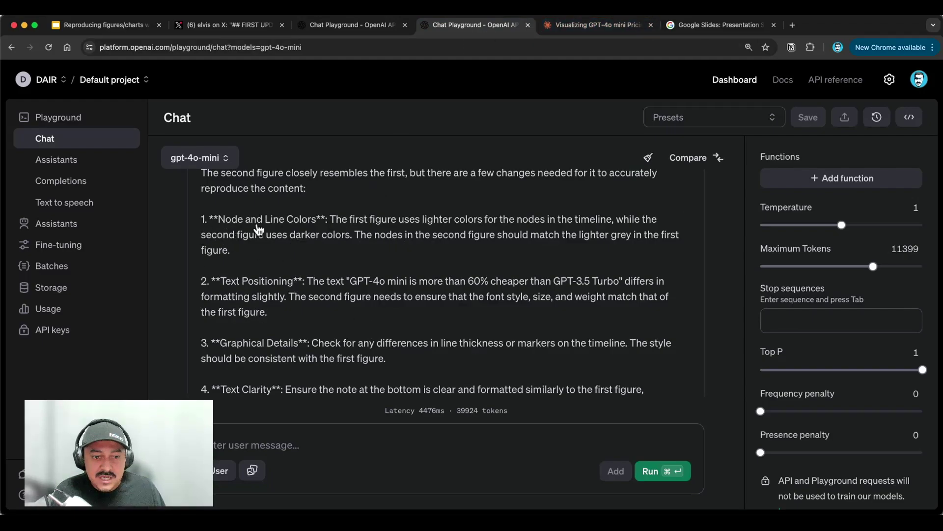
Check Claude's correction request against the Playground critique, then read Claude's Refined GPT Pricing Chart reply
{"action": "left_click", "coordinate": [597, 25]}
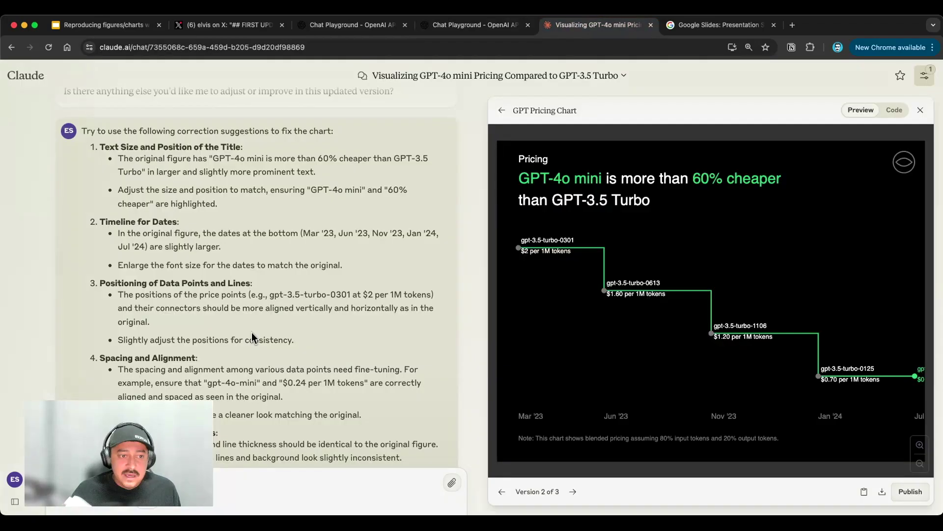
{"action": "scroll", "coordinate": [254, 338], "scroll_direction": "down", "scroll_amount": 1}
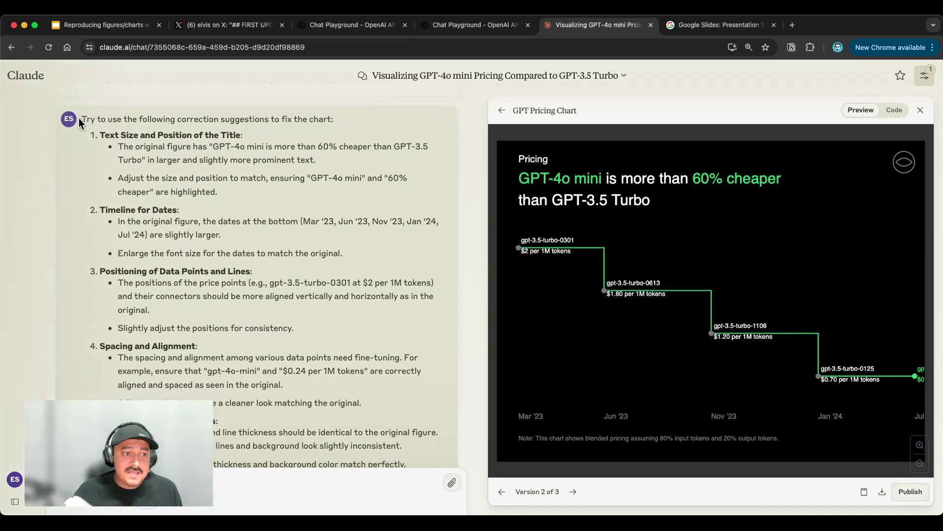
{"action": "left_click_drag", "start_coordinate": [219, 119], "coordinate": [327, 118]}
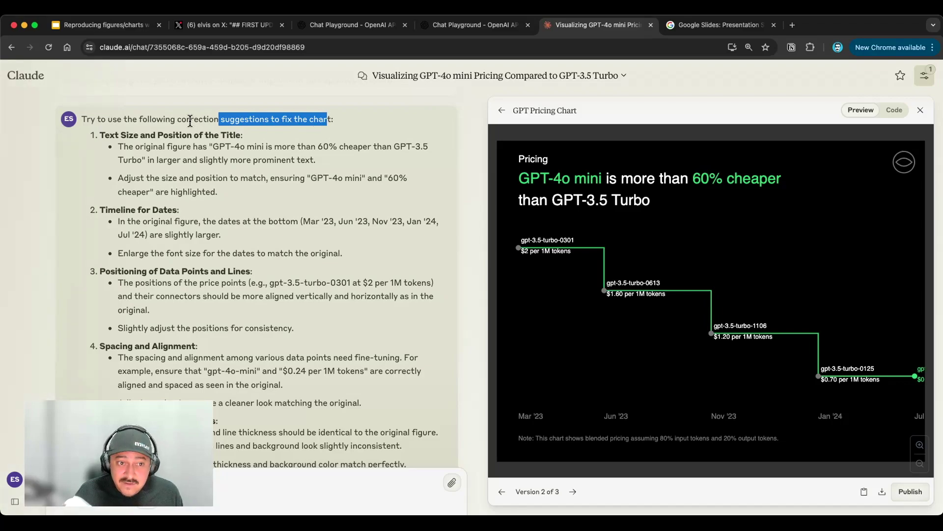
{"action": "left_click", "coordinate": [455, 32]}
{"action": "scroll", "coordinate": [366, 393], "scroll_direction": "down", "scroll_amount": 2}
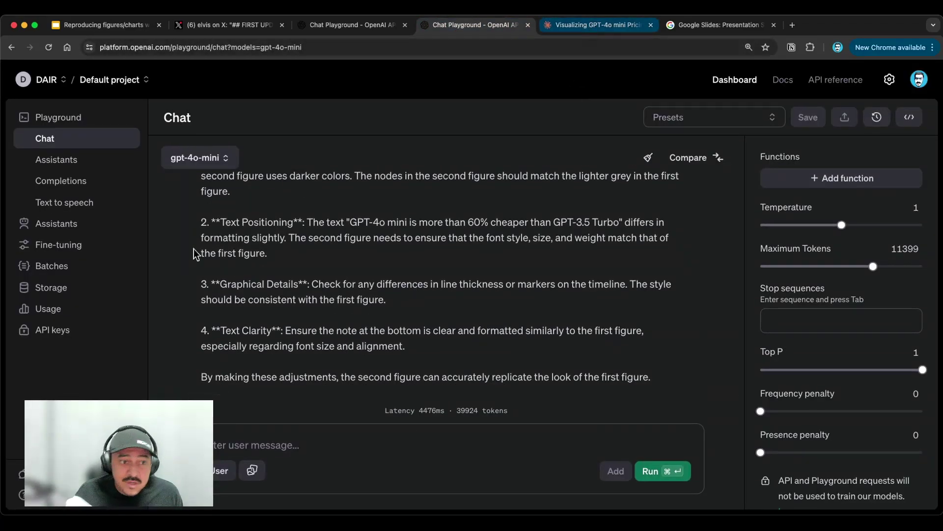
{"action": "left_click", "coordinate": [587, 27]}
{"action": "scroll", "coordinate": [317, 347], "scroll_direction": "down", "scroll_amount": 2}
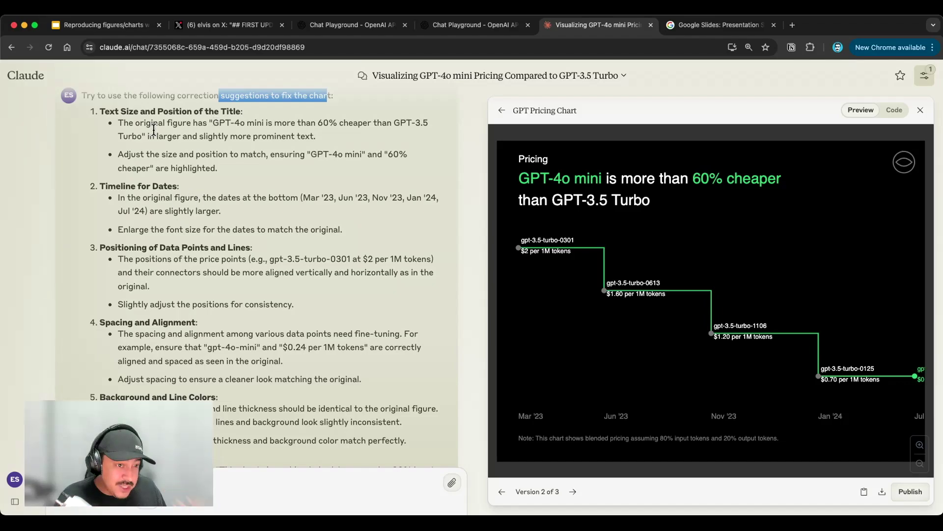
{"action": "left_click", "coordinate": [169, 158]}
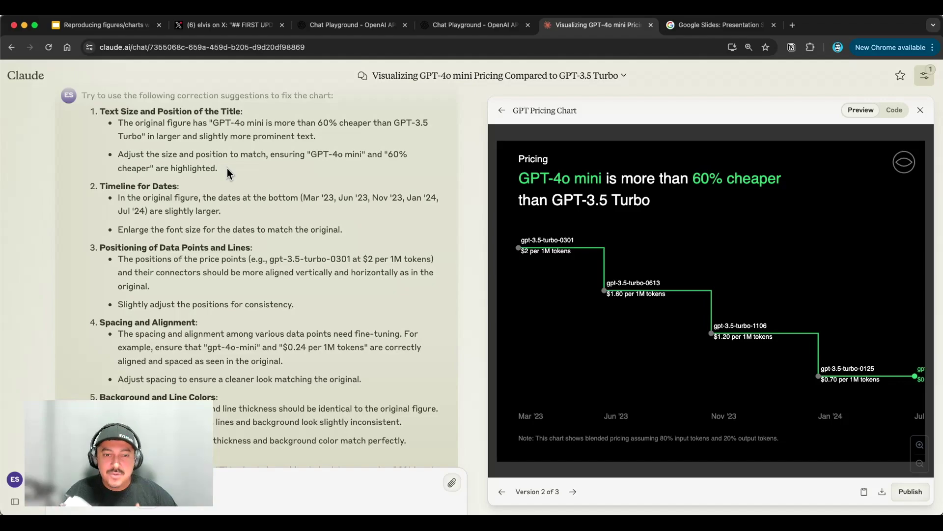
{"action": "scroll", "coordinate": [227, 172], "scroll_direction": "down", "scroll_amount": 10}
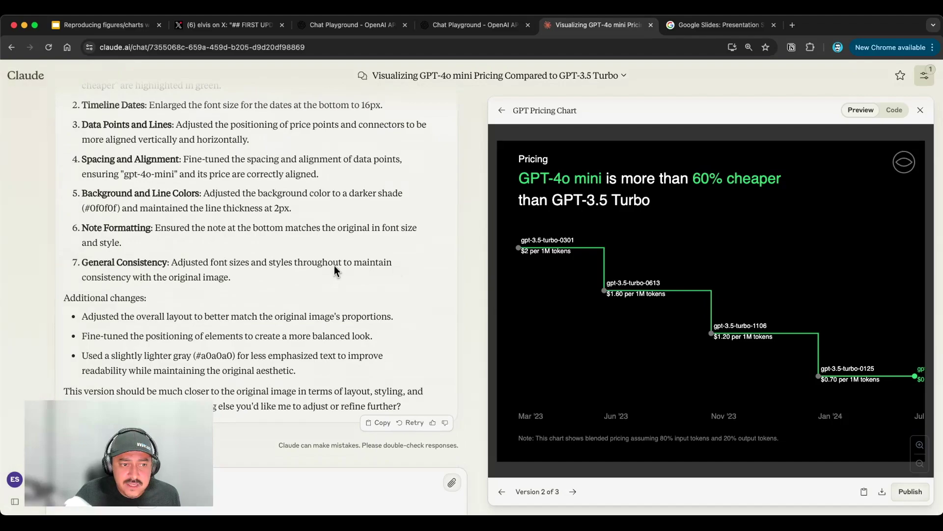
Display chart Version 3 of 3, then revisit the Playground critique and reproduction-instruction prompts
{"action": "left_click", "coordinate": [572, 492]}
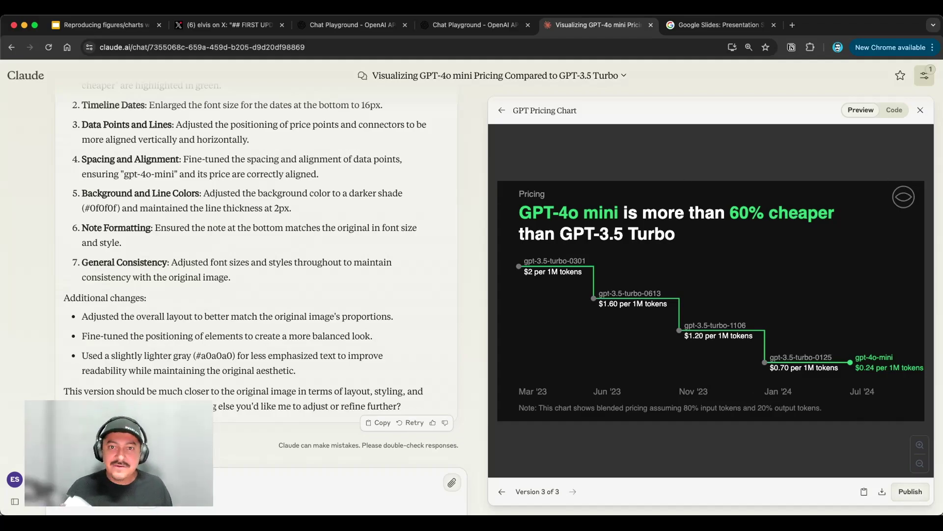
{"action": "left_click", "coordinate": [472, 25]}
{"action": "scroll", "coordinate": [434, 313], "scroll_direction": "up", "scroll_amount": 3}
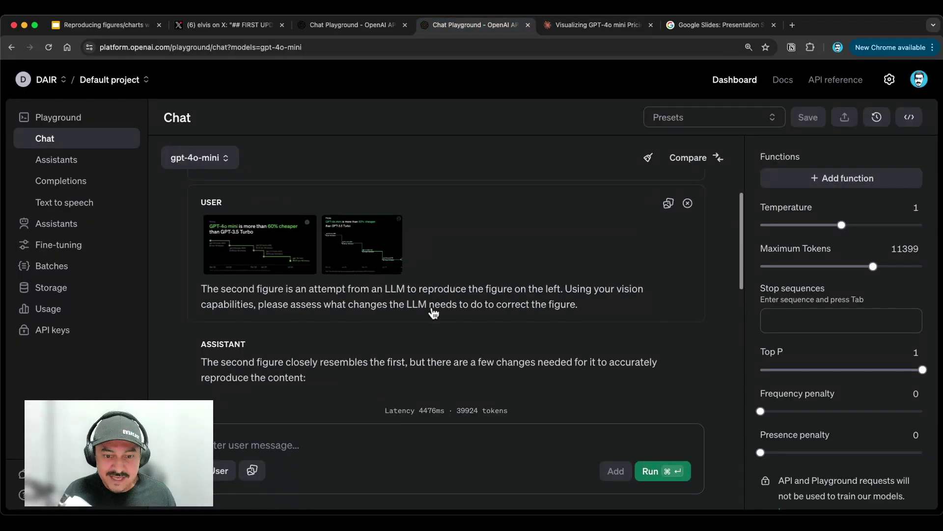
{"action": "left_click", "coordinate": [351, 24]}
{"action": "scroll", "coordinate": [342, 344], "scroll_direction": "up", "scroll_amount": 3}
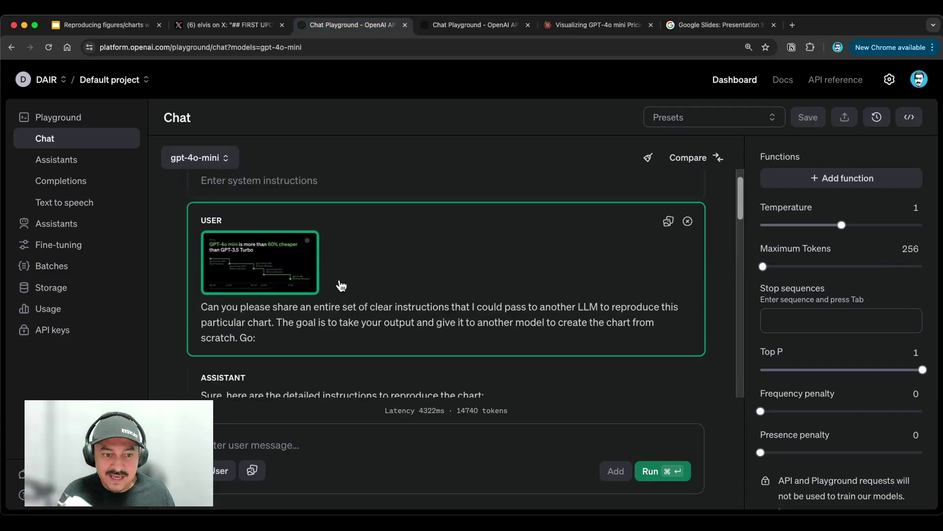
{"action": "left_click_drag", "start_coordinate": [256, 355], "coordinate": [199, 325]}
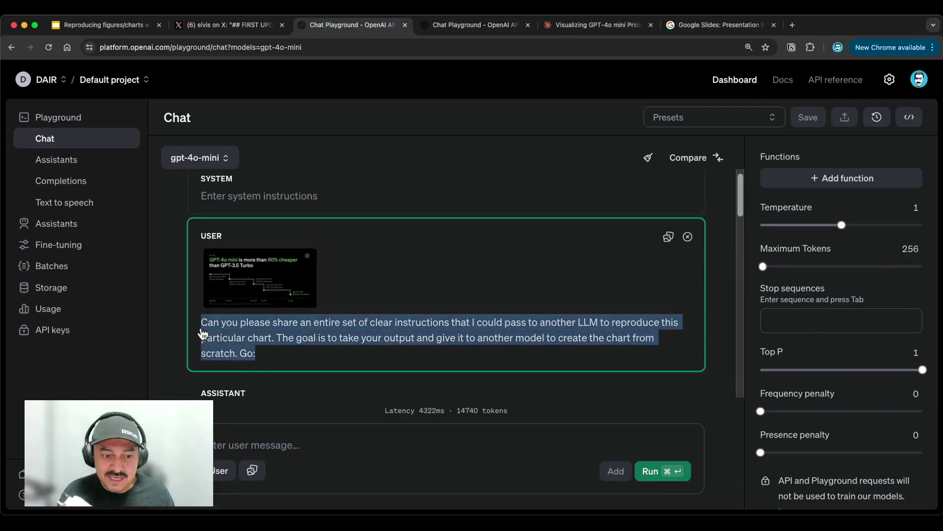
Scroll through Claude's version 3 chart with the gpt-4o-mini point at $0.24
{"action": "left_click", "coordinate": [565, 25]}
{"action": "scroll", "coordinate": [135, 189], "scroll_direction": "up", "scroll_amount": 6}
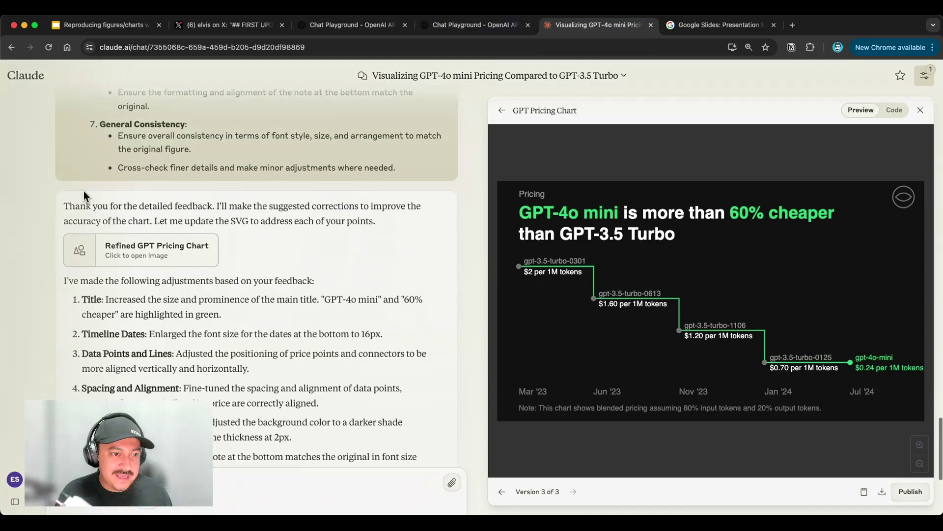
{"action": "scroll", "coordinate": [85, 195], "scroll_direction": "up", "scroll_amount": 10}
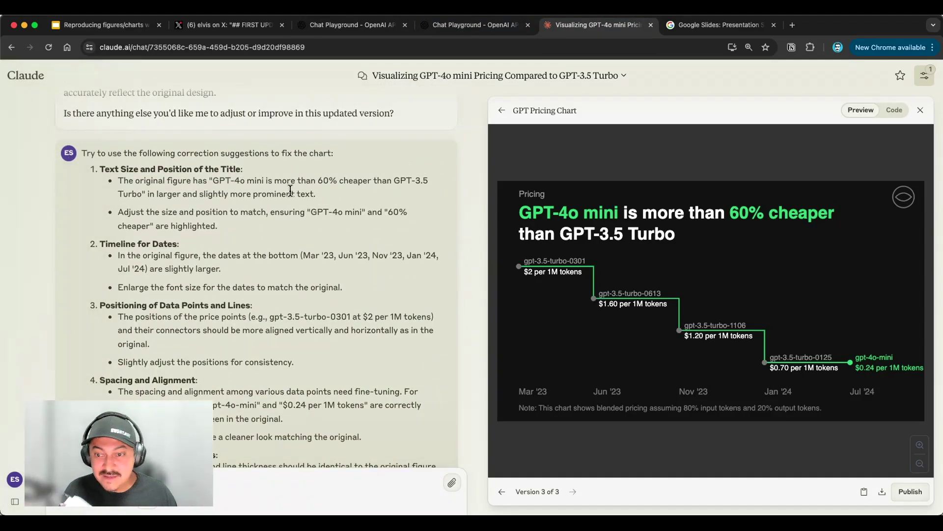
{"action": "scroll", "coordinate": [406, 256], "scroll_direction": "down", "scroll_amount": 3}
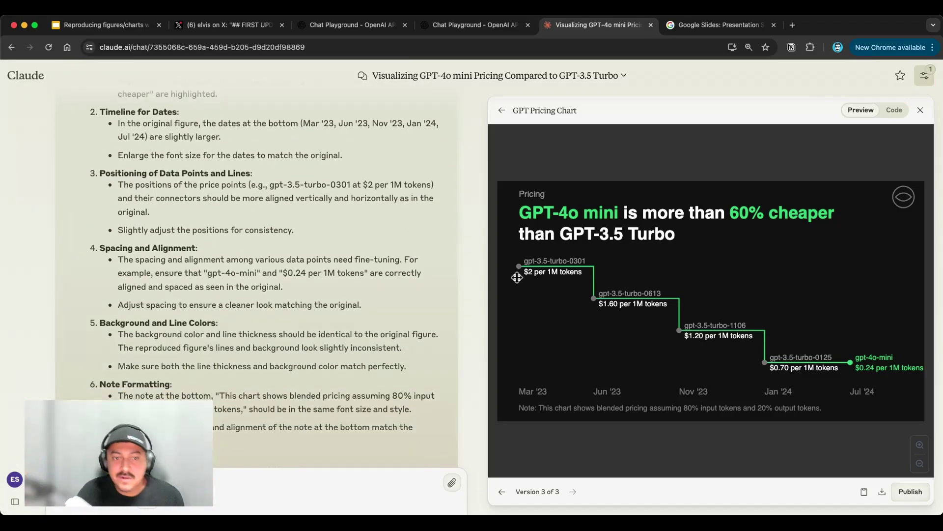
{"action": "scroll", "coordinate": [431, 253], "scroll_direction": "down", "scroll_amount": 7}
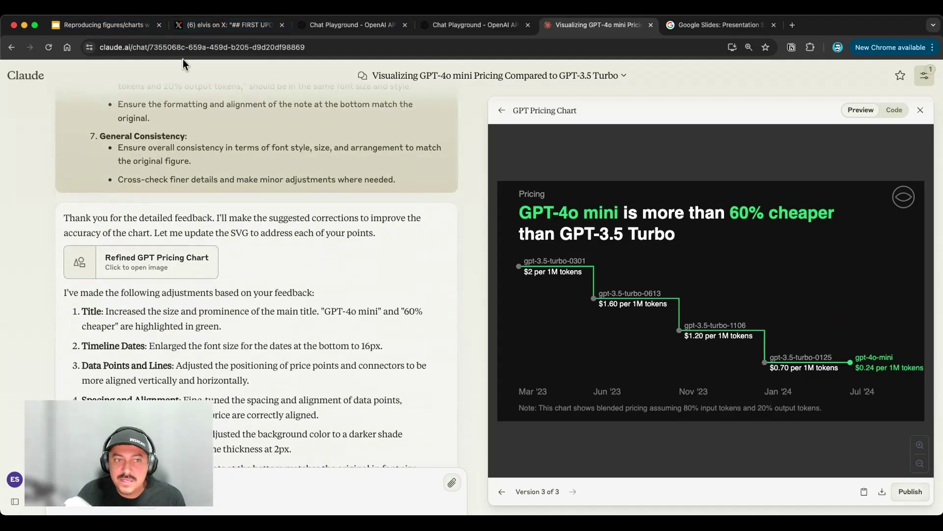
{"action": "left_click", "coordinate": [100, 27]}
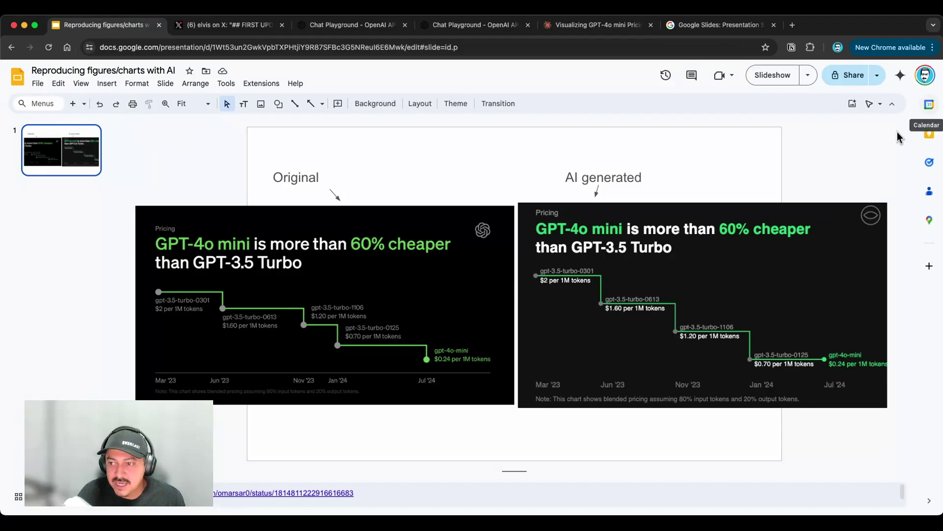